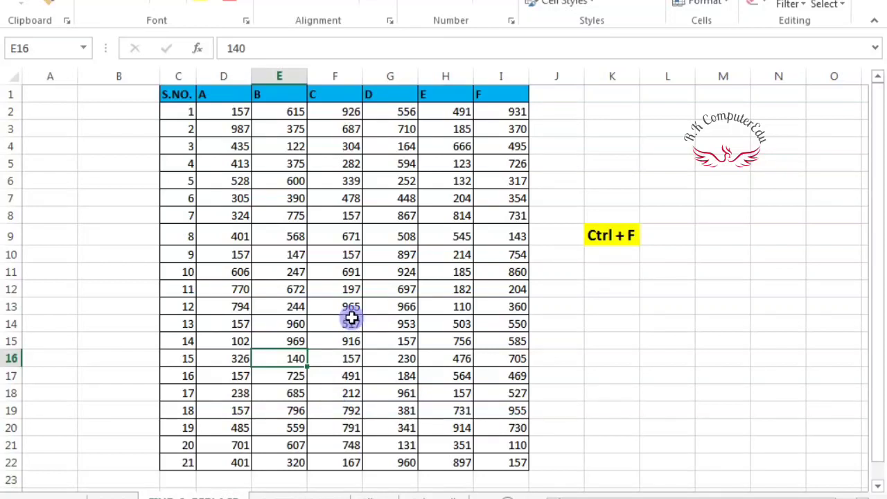
Check cells F14 (517) and F7 (478), then move through the first sheet to the PASTE SPECIAL sheet.
left_click(351, 317)
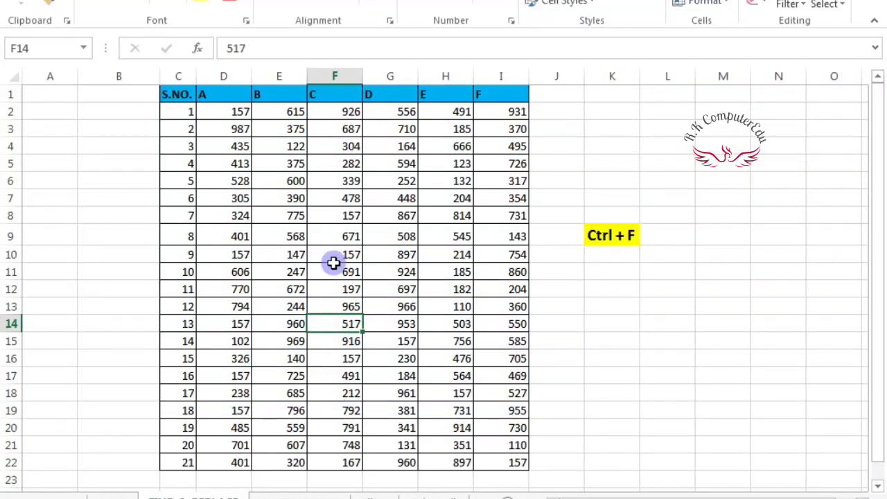
left_click(310, 194)
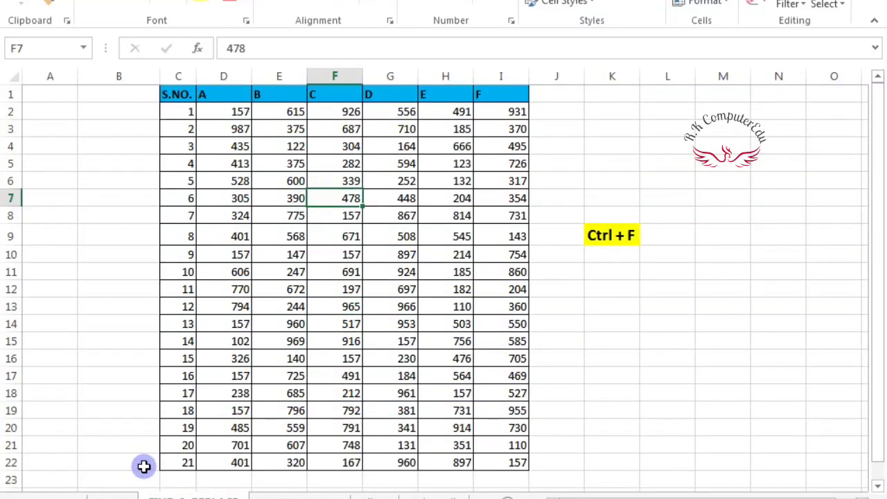
left_click(126, 494)
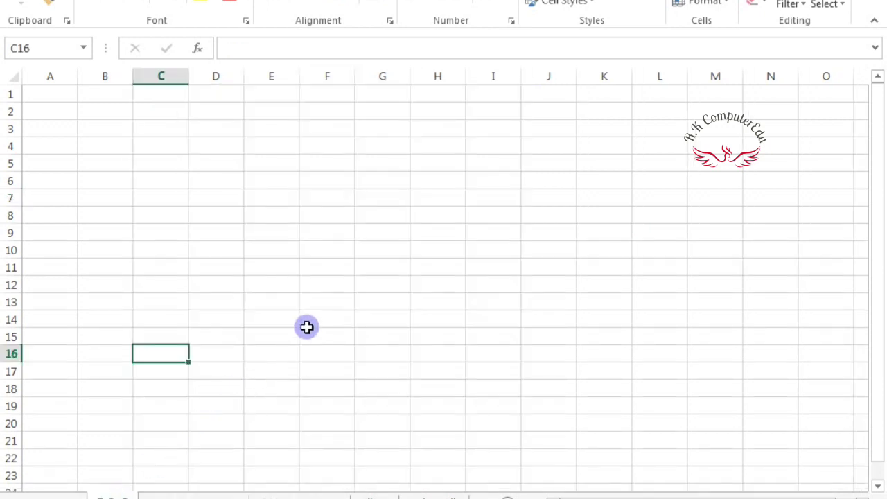
left_click(300, 494)
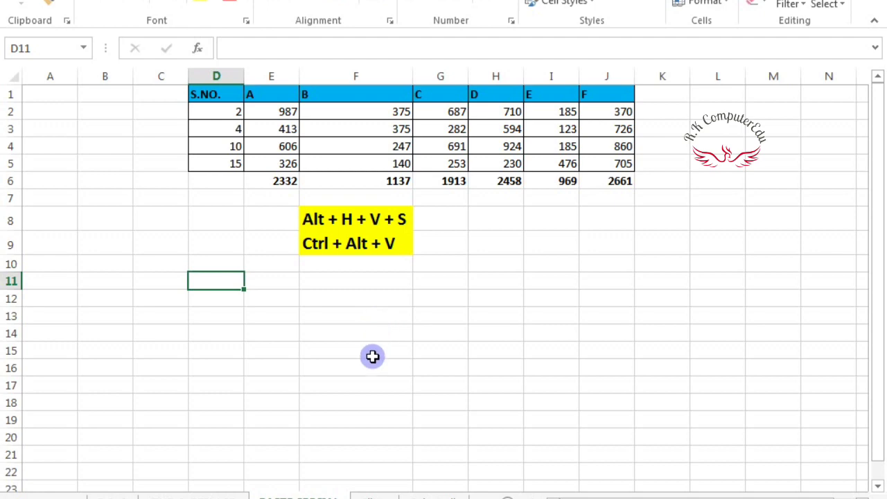
Go to the Item, Godown and Sale sheet and select empty cells H14 and H12 beside the list.
left_click(366, 498)
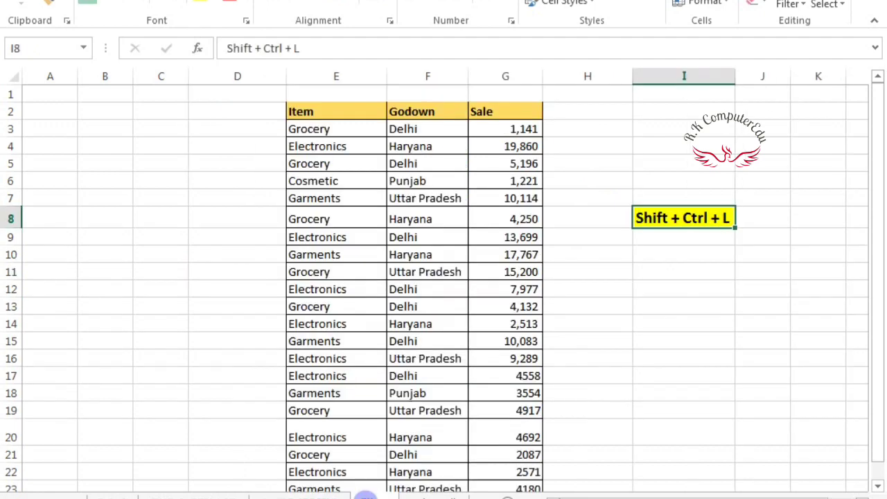
left_click(562, 318)
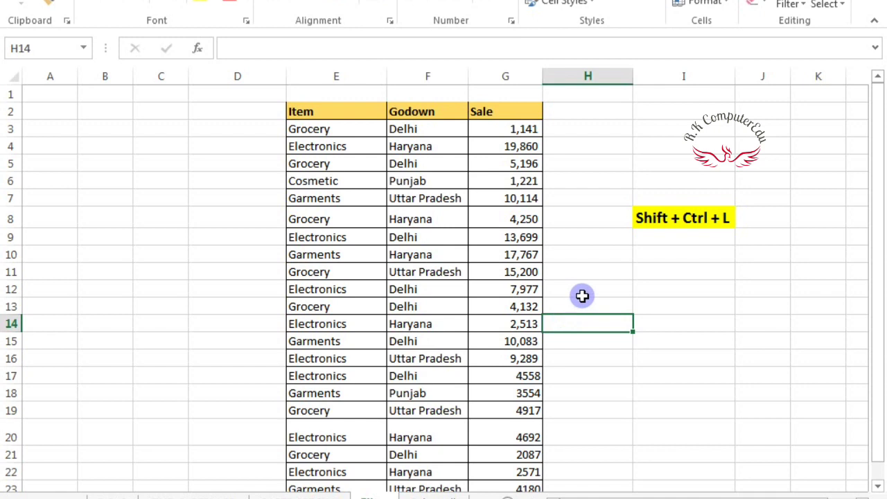
left_click(580, 295)
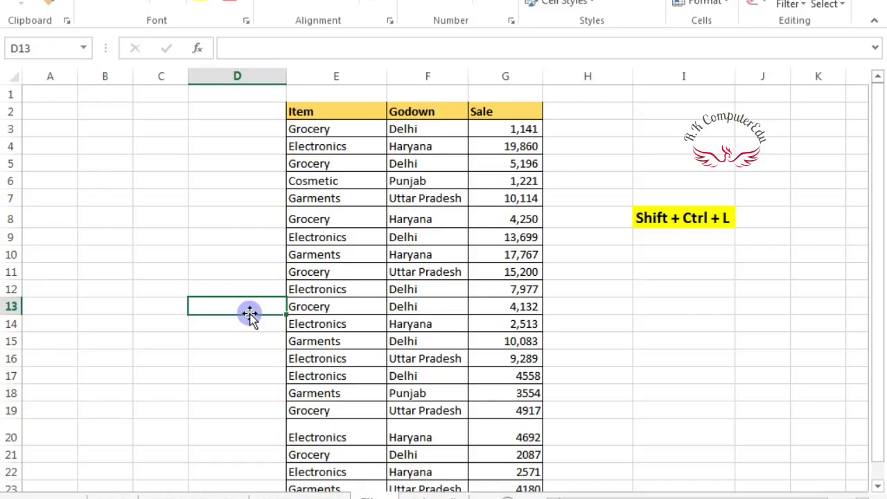
left_click(105, 497)
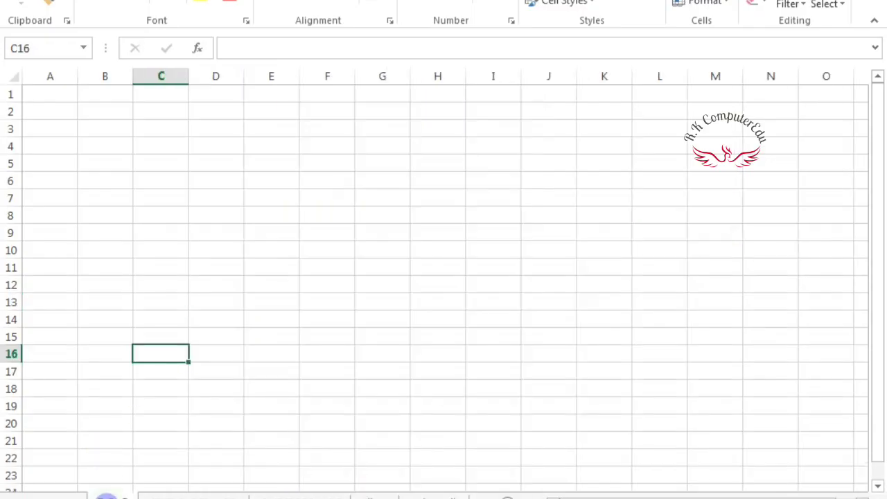
left_click(277, 259)
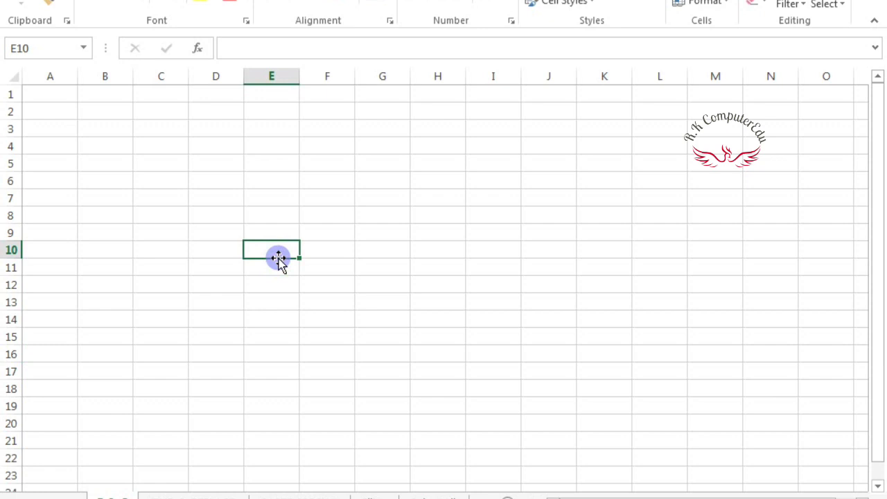
left_click(56, 134)
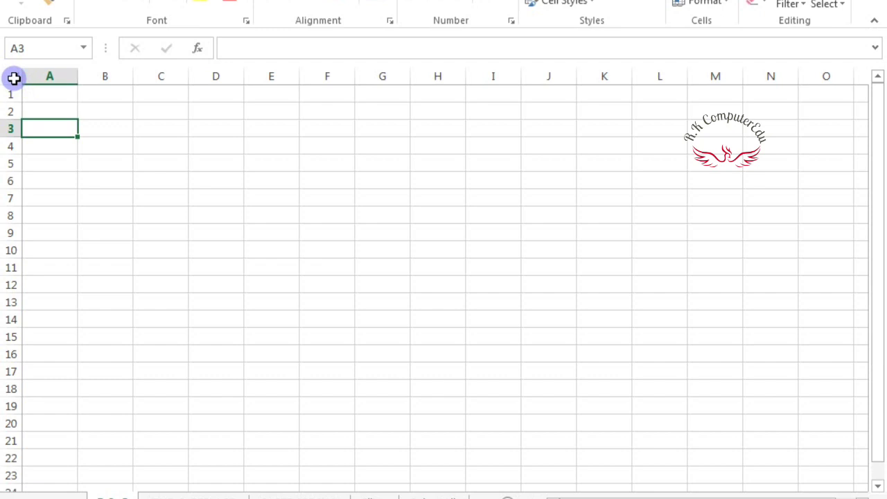
left_click(14, 78)
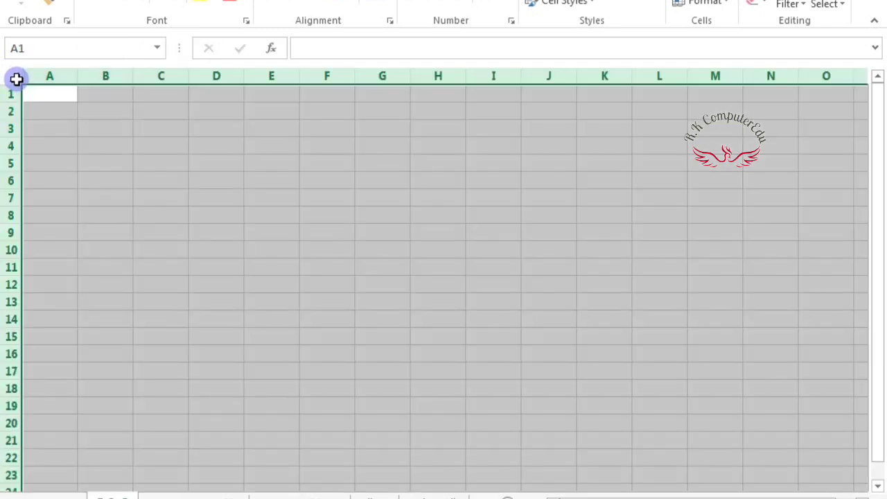
left_click(16, 79)
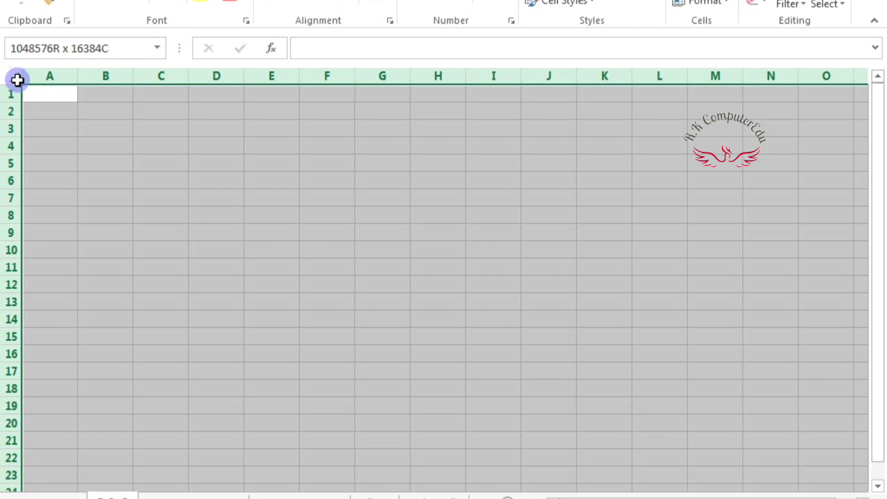
left_click_drag(16, 77, 35, 93)
left_click(35, 94)
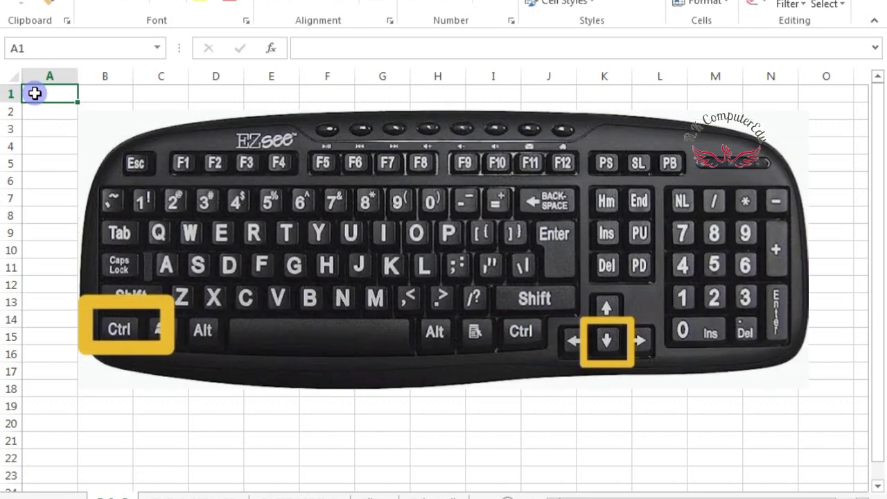
key("ctrl+Down")
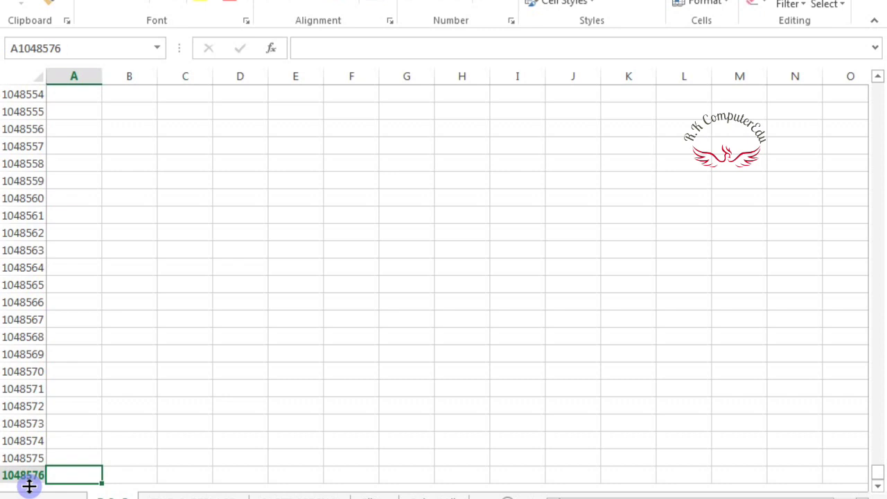
key("ctrl+Up")
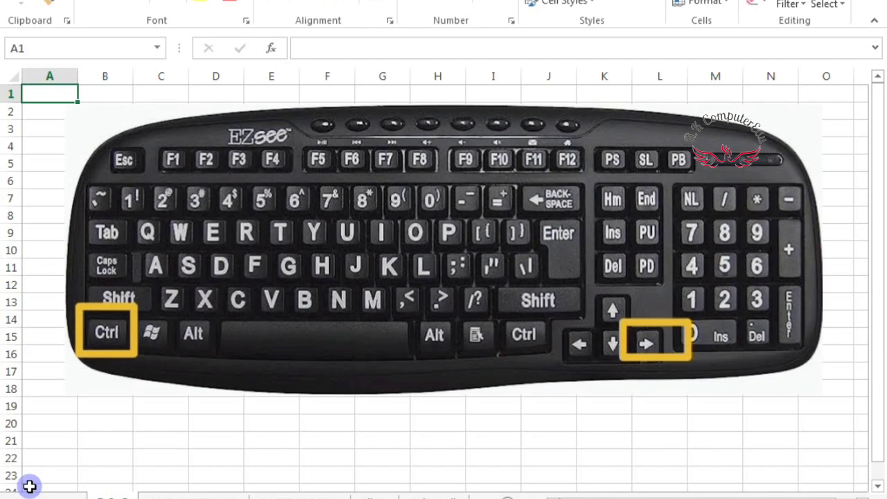
Jump to cell XFD1, then move to the next sheet with the 21-row S.NO. table.
key("ctrl+Right")
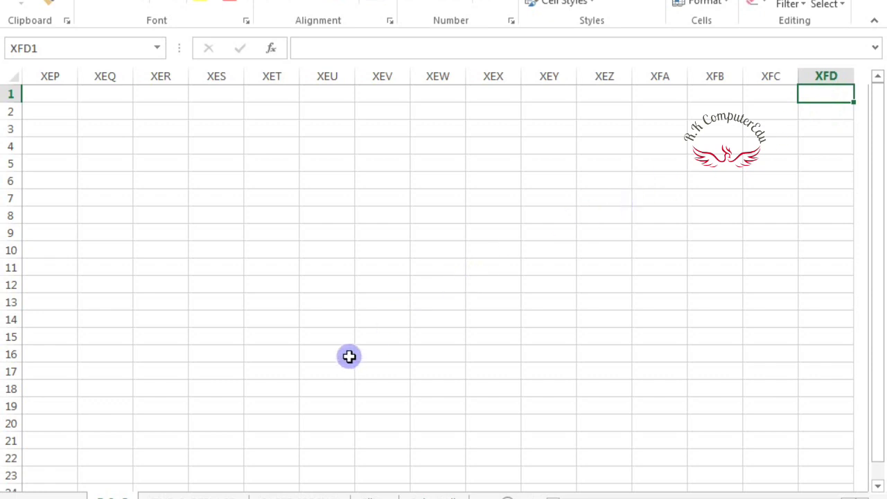
key("ctrl+Page_Down")
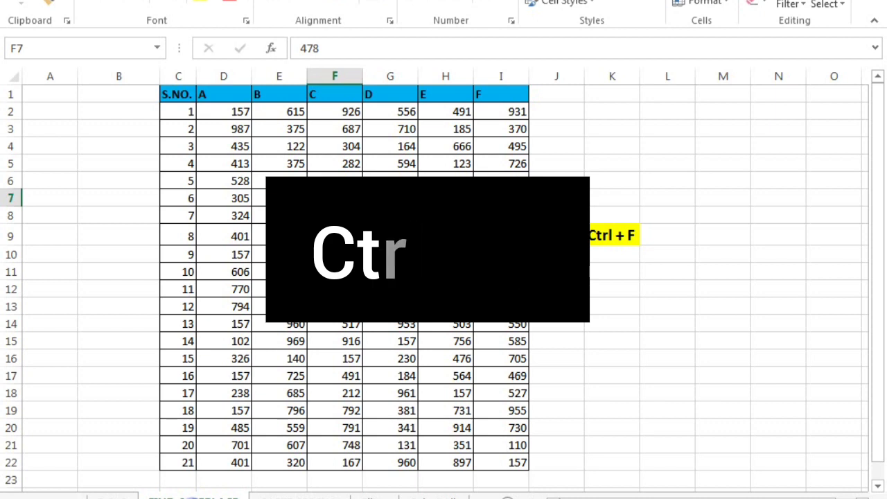
Select cells C9 and E5, then bring up Find and Replace and move it off the table.
left_click(176, 237)
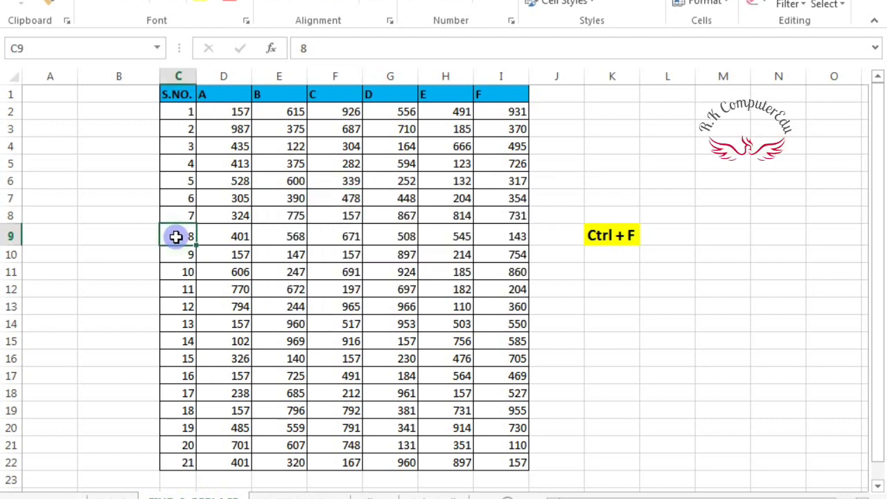
left_click(295, 170)
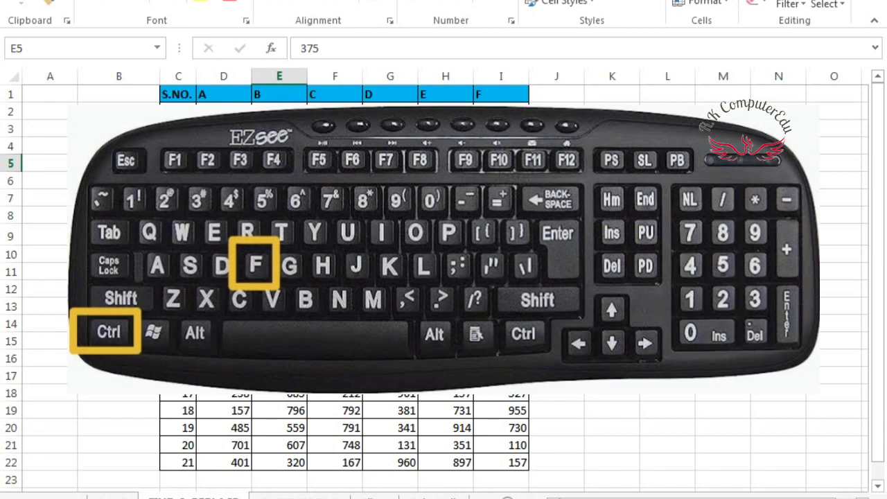
key("ctrl+f")
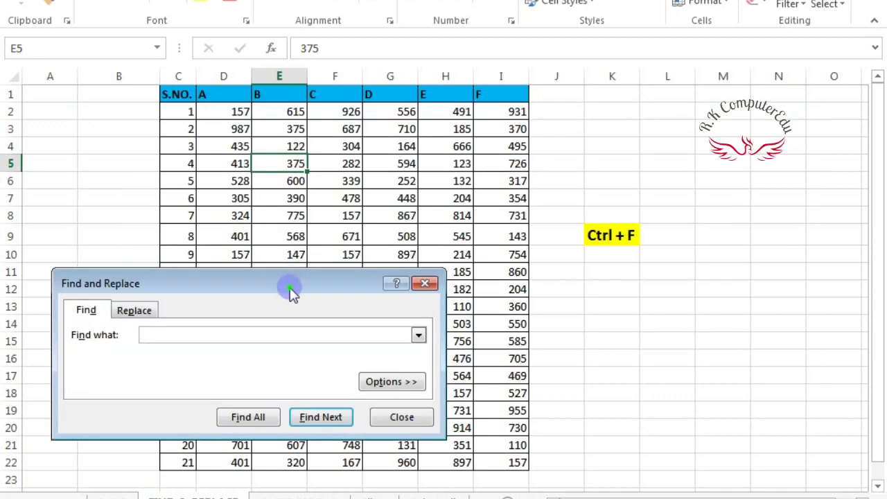
mouse_move(292, 286)
left_mouse_down()
mouse_move(377, 100)
mouse_move(394, 168)
left_mouse_up()
Enter 157 in Find what and move the dialog further up, clear of the table.
left_click(262, 211)
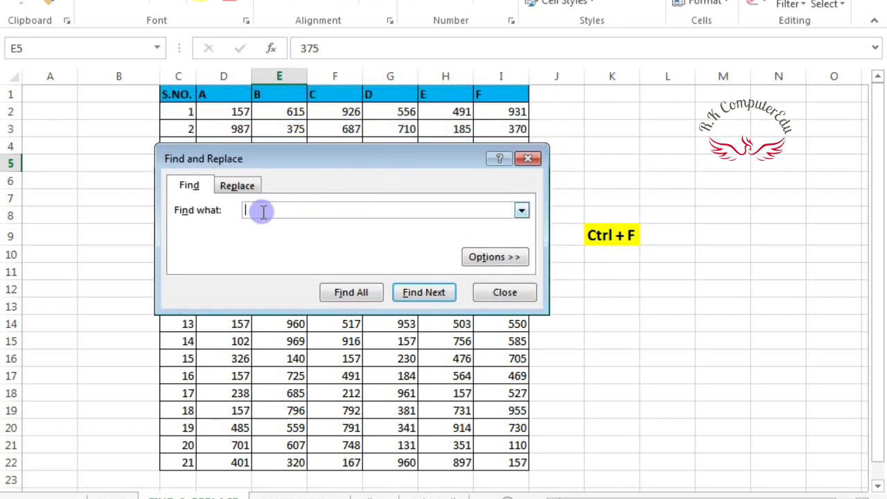
type("157")
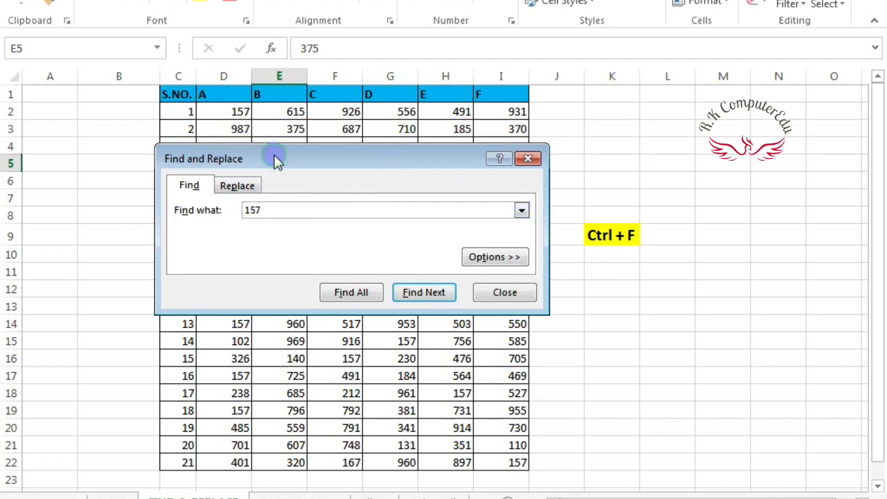
mouse_move(274, 158)
left_mouse_down()
mouse_move(296, 10)
mouse_move(293, 21)
left_mouse_up()
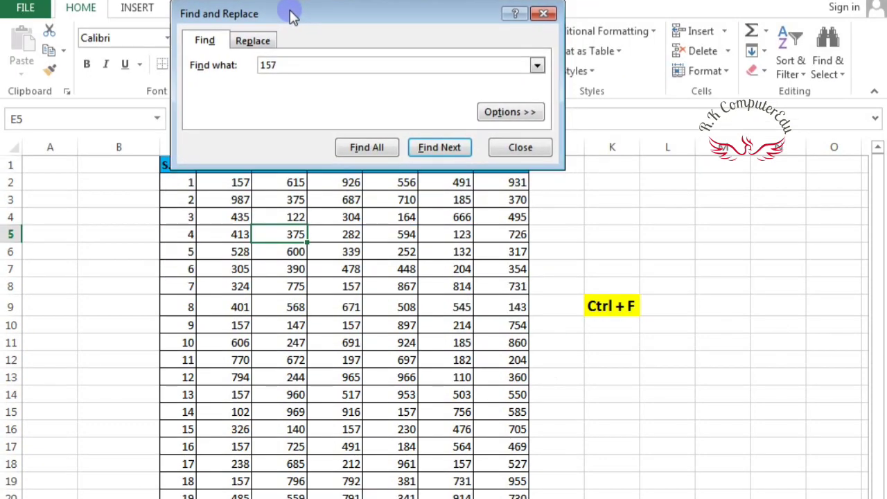
Step through every cell containing 157 with Find Next until reaching I22.
left_click(426, 153)
left_click(426, 154)
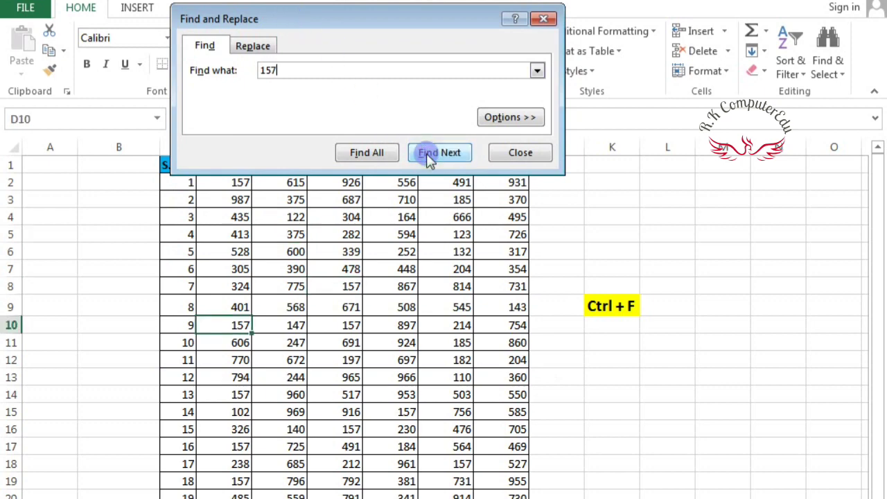
left_click(426, 154)
left_click(426, 154)
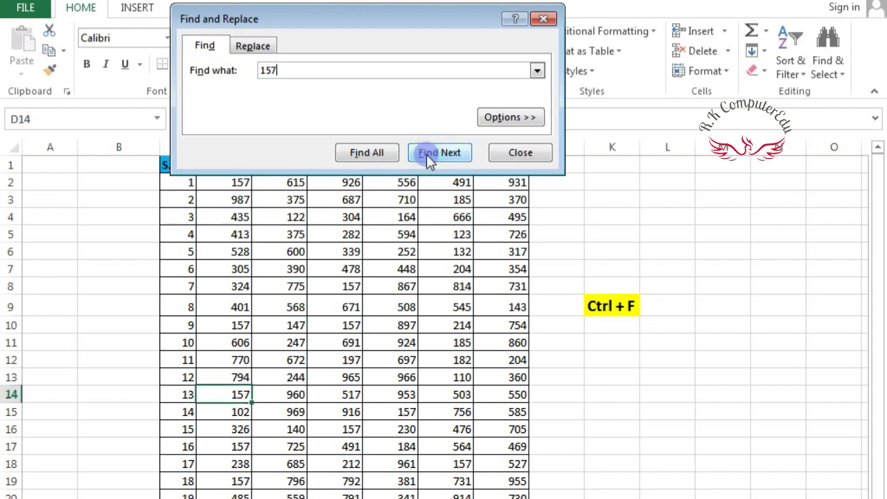
left_click(426, 154)
left_click(426, 154)
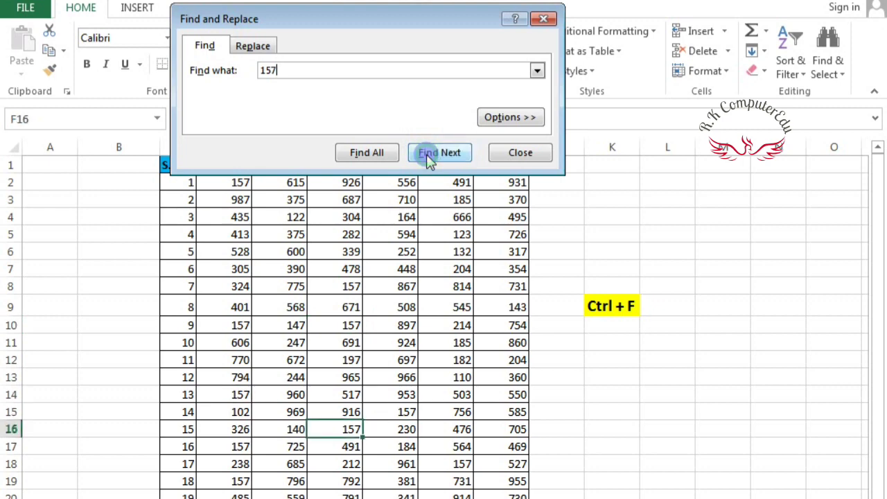
left_click(427, 153)
left_click(426, 153)
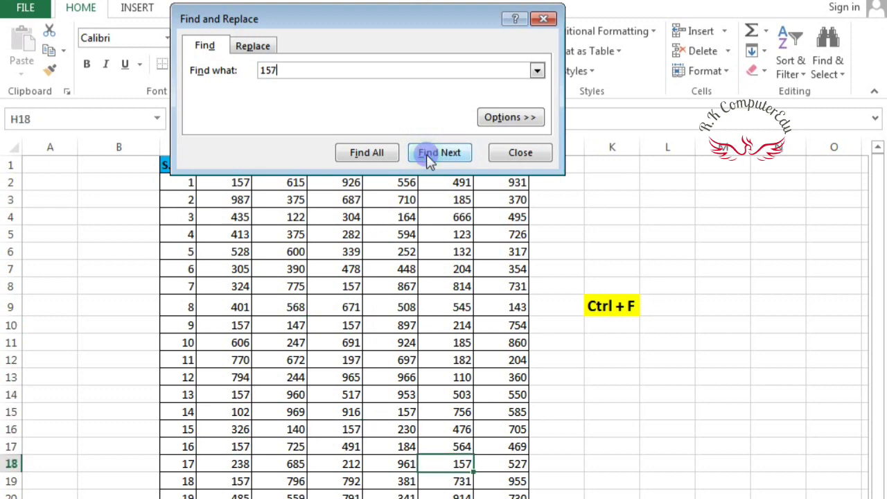
left_click(427, 154)
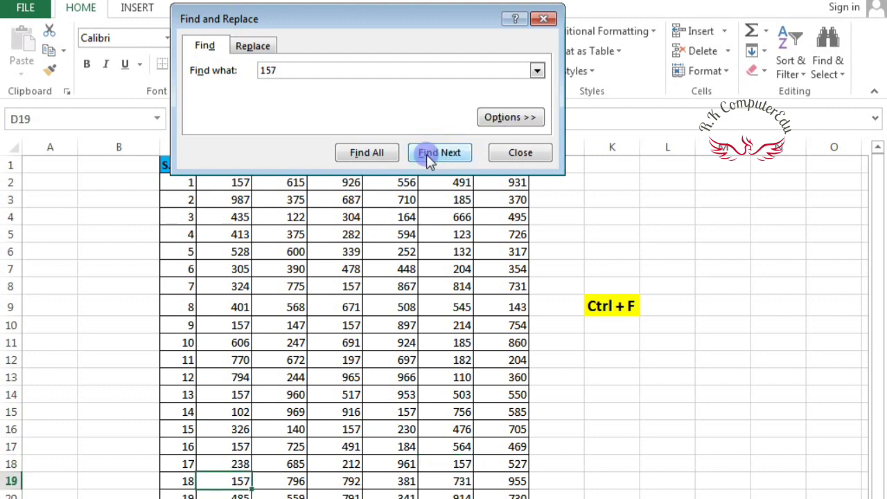
left_click(426, 154)
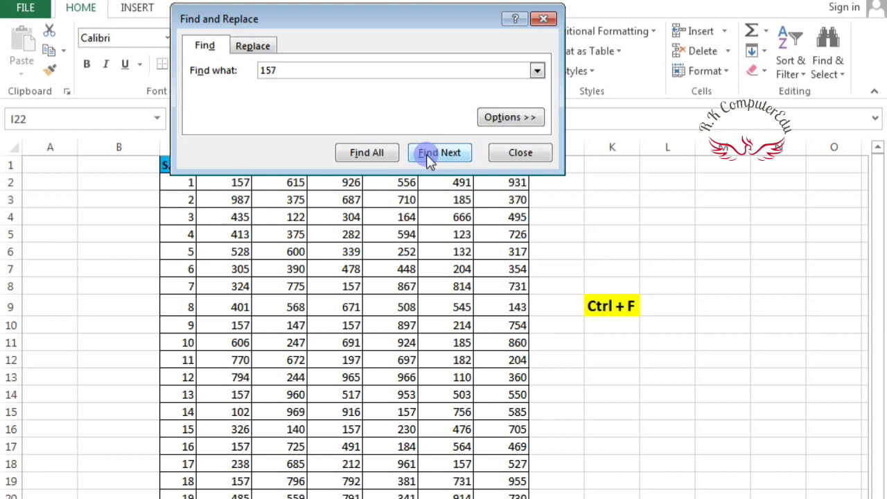
On the Replace tab, enter a first name as the replacement and replace all 11 cells holding 157.
left_click(255, 50)
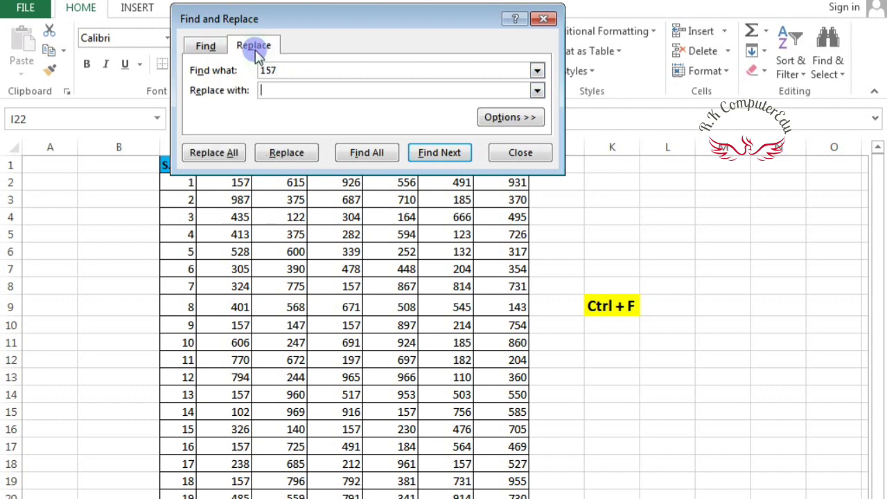
left_click(280, 88)
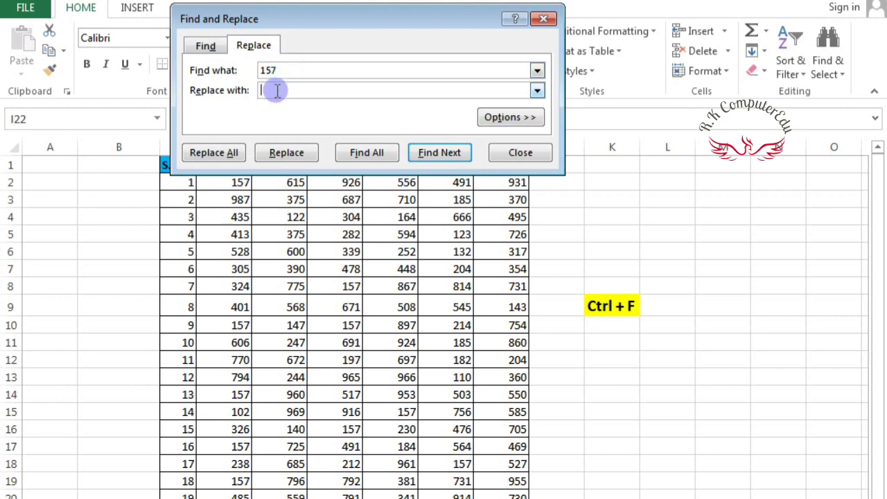
type("R")
type("av")
type("i")
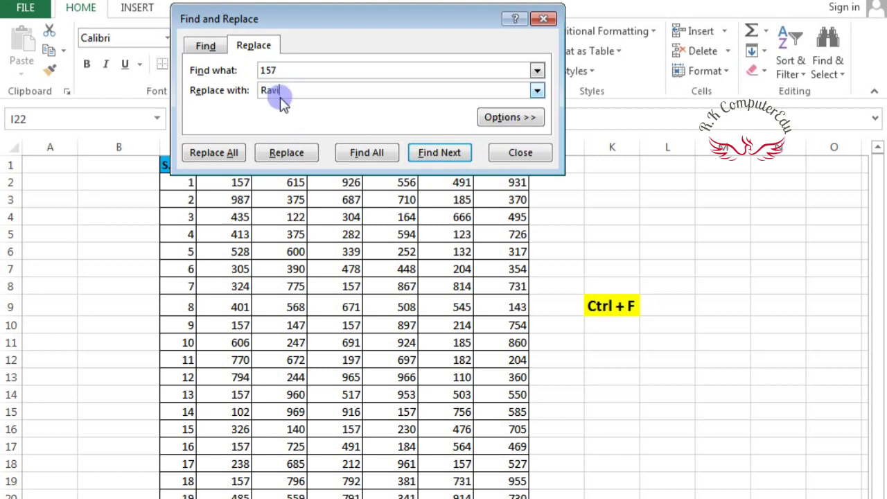
left_click(216, 154)
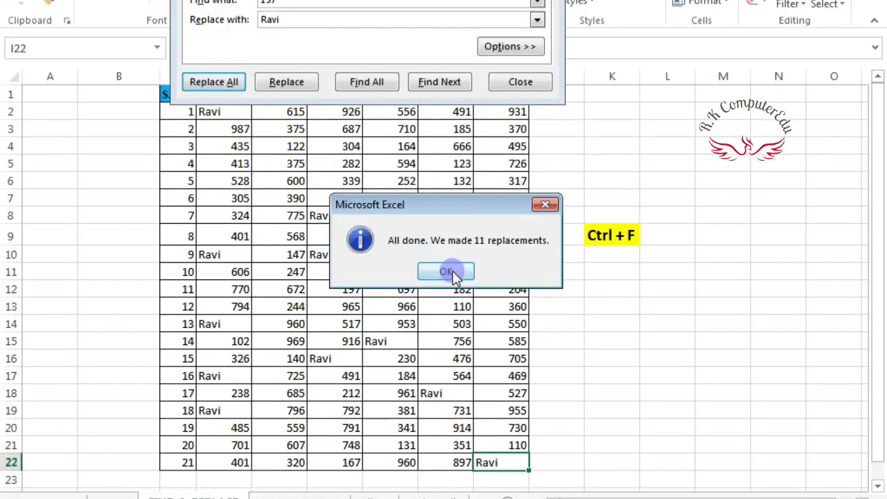
Dismiss the 11-replacements message, close Find and Replace, and return to the PASTE SPECIAL sheet.
left_click(447, 270)
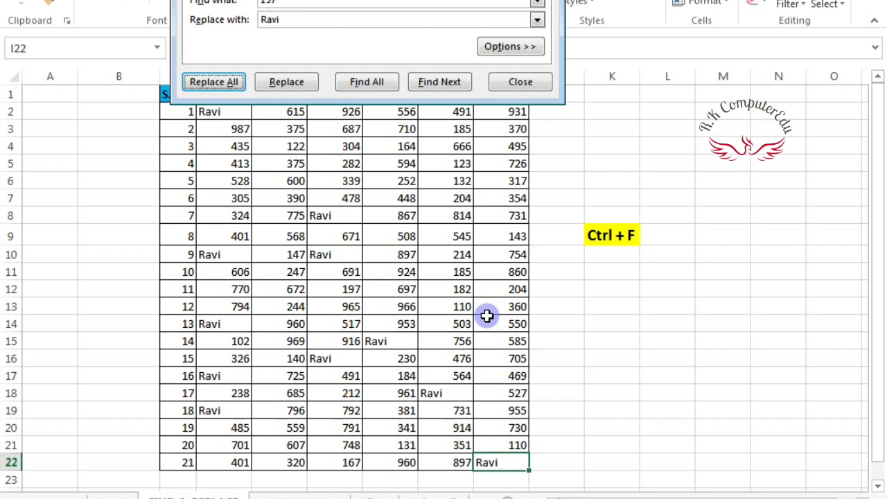
left_click(545, 83)
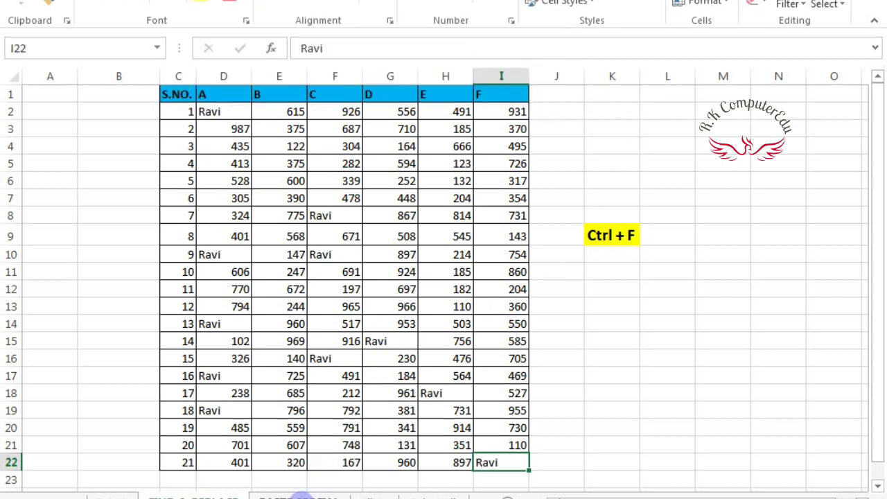
left_click(300, 495)
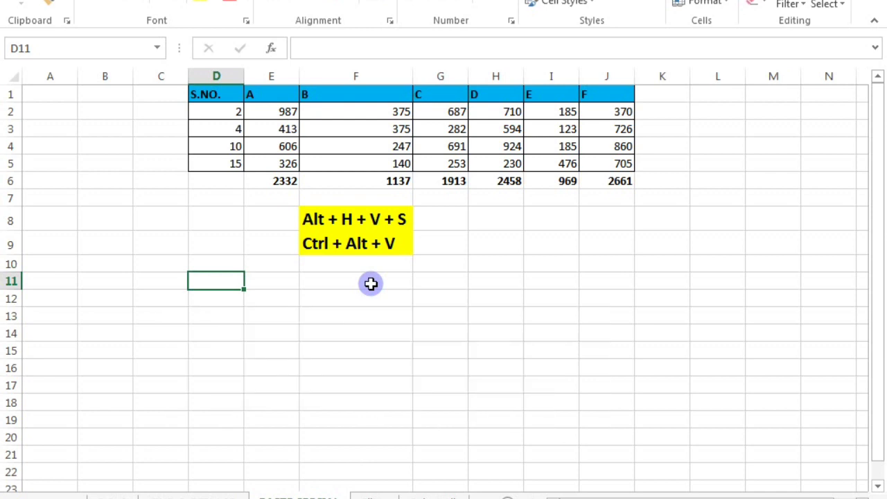
left_click(278, 182)
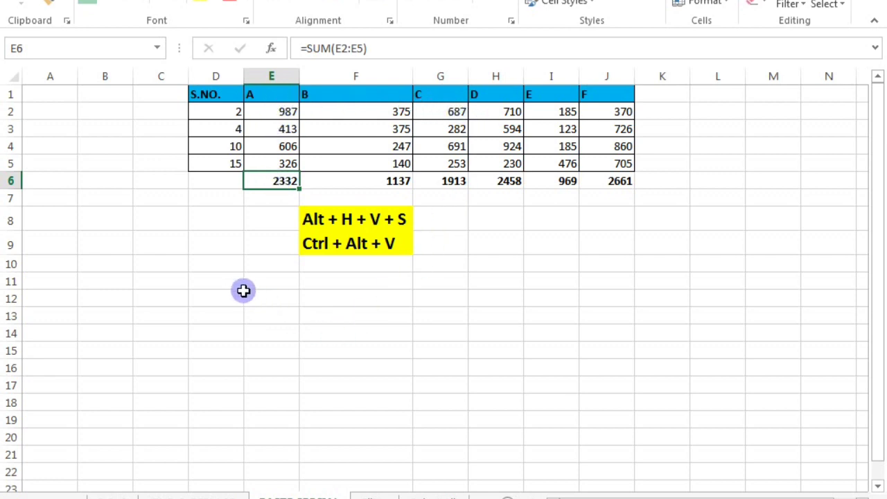
left_click(218, 294)
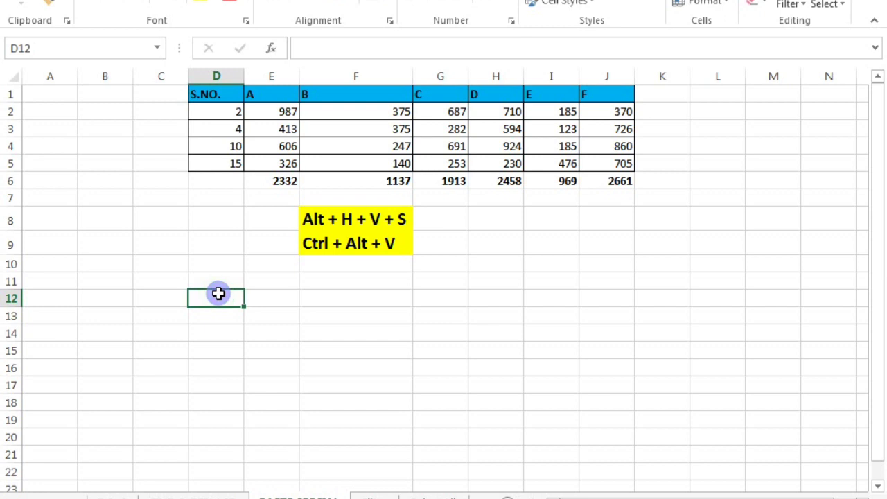
left_click(283, 181)
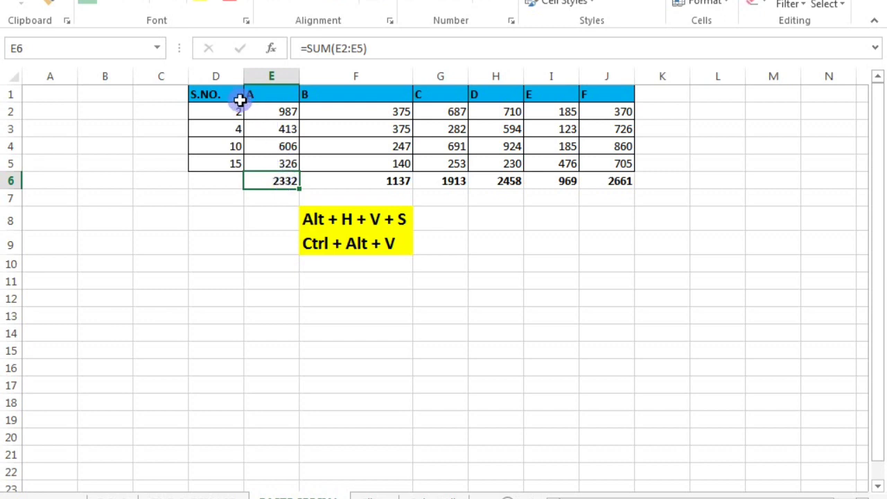
Select and copy D1:J6 with Ctrl+C, then choose D11 as the paste destination.
left_click(220, 90)
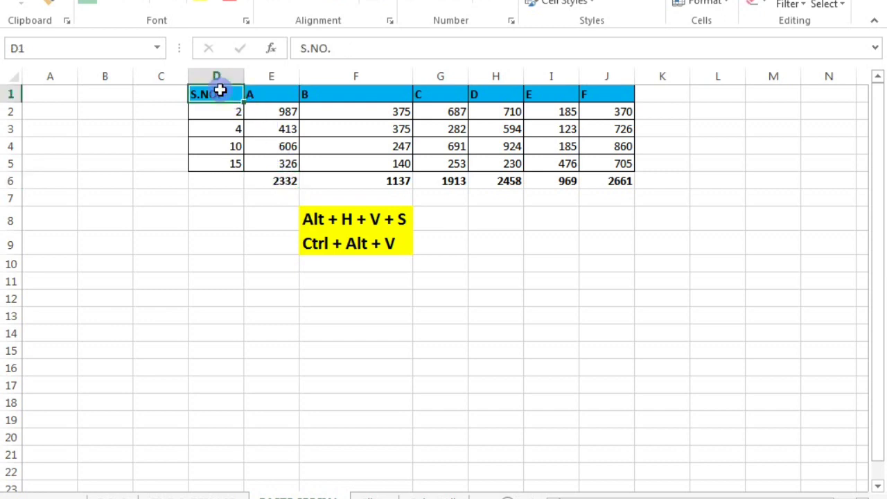
key("shift+Down")
key("shift+Down")
key("shift+Down")
key("shift+Down")
key("shift+Down")
key("shift+Right")
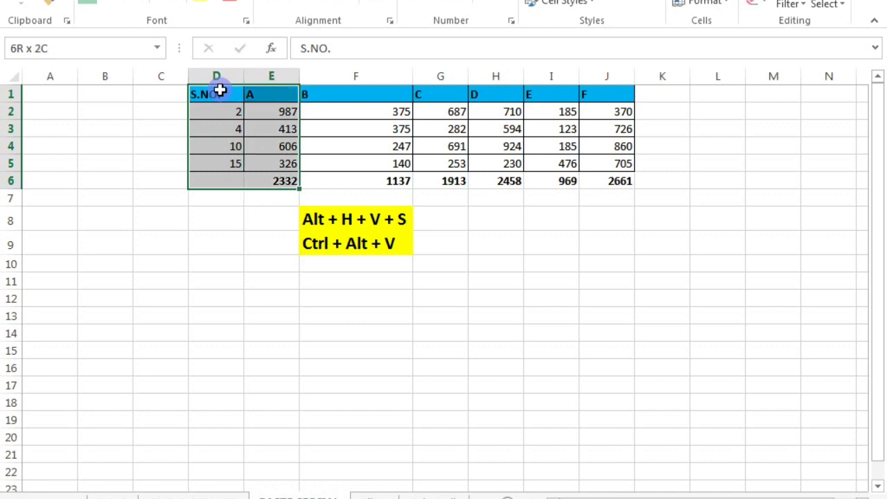
key("shift+Right")
key("shift+Right")
key("shift+Right")
key("shift+Right")
key("shift+Right")
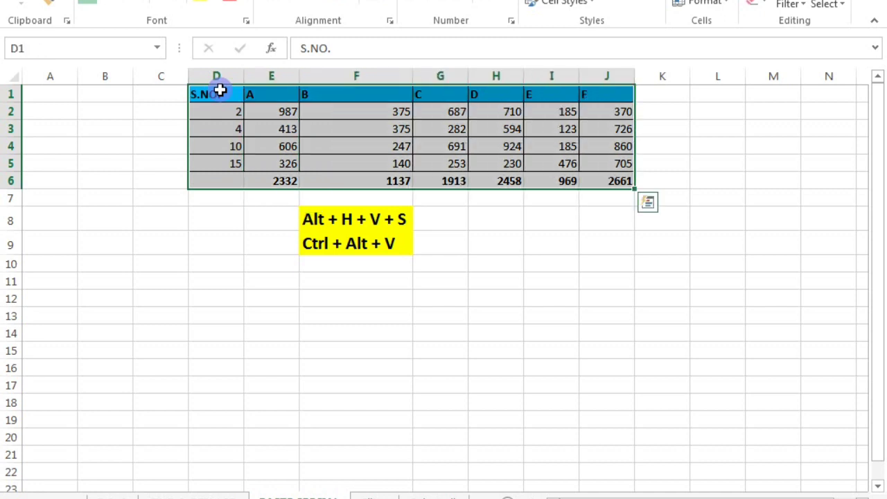
key("ctrl+c")
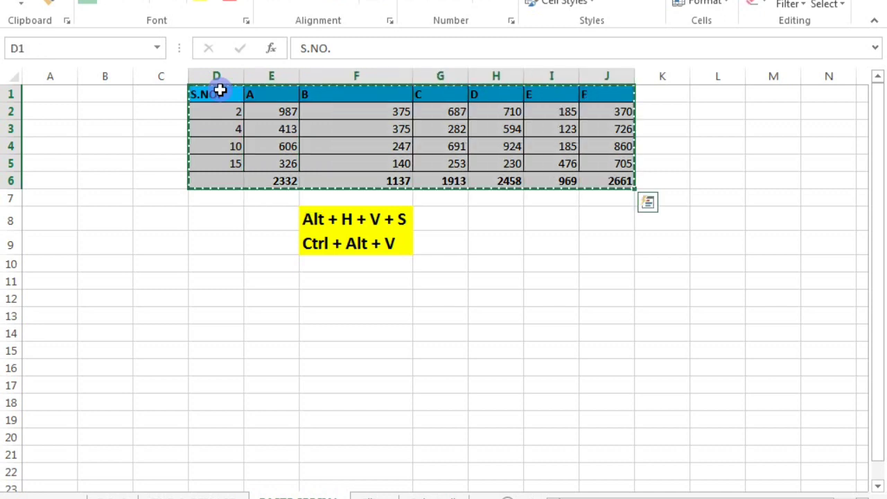
left_click(203, 298)
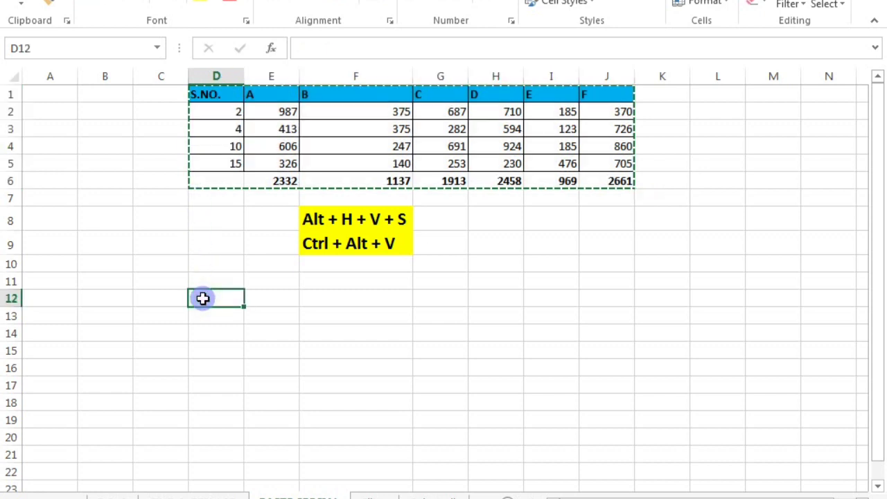
left_click(214, 279)
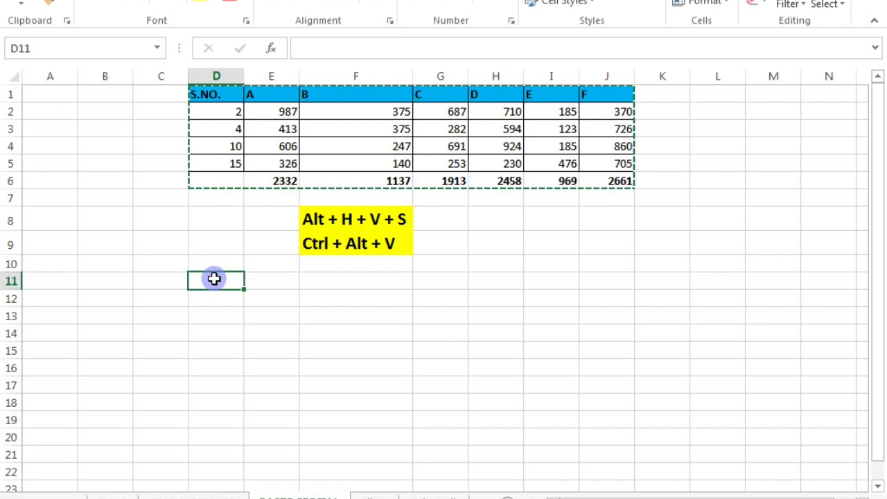
Paste the copied table at D11 as Values only through Paste Special (Alt+H, V, S).
key("alt+h")
key("v")
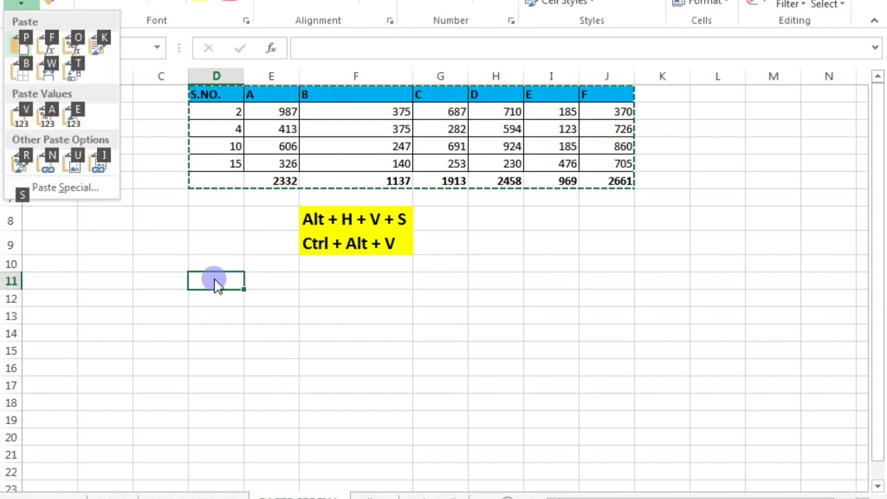
key("s")
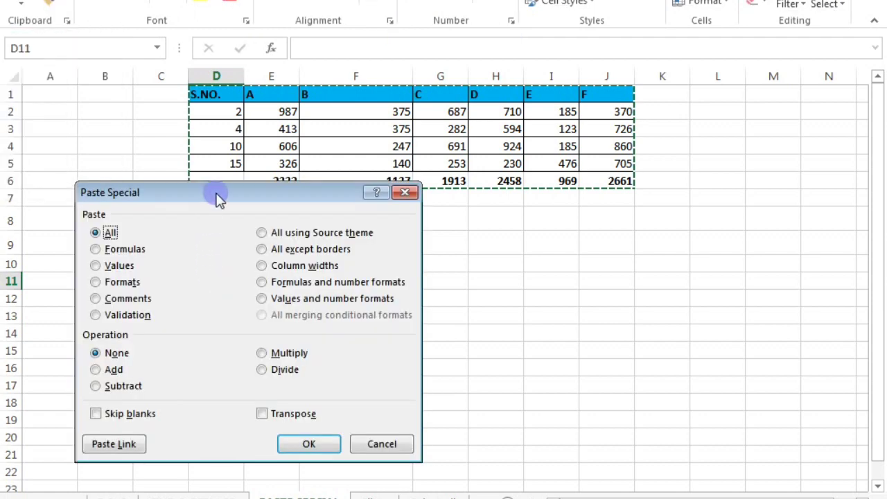
mouse_move(217, 198)
left_mouse_down()
mouse_move(380, 14)
mouse_move(372, 24)
left_mouse_up()
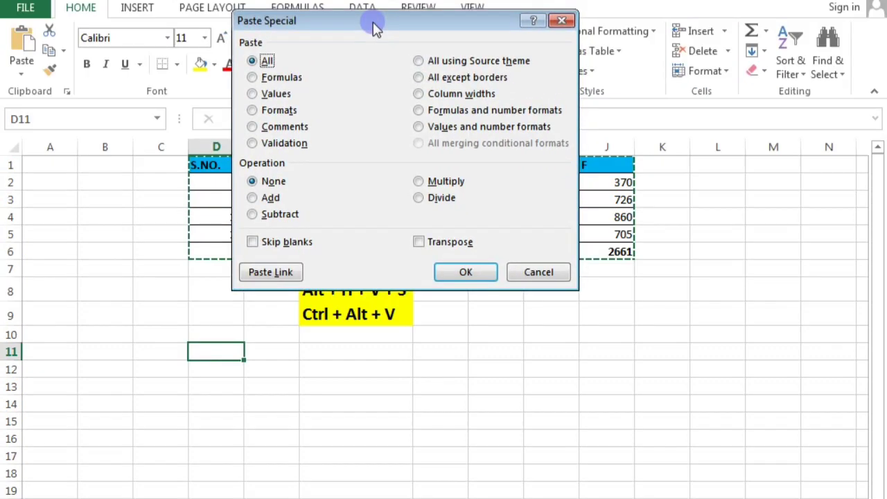
left_click(256, 95)
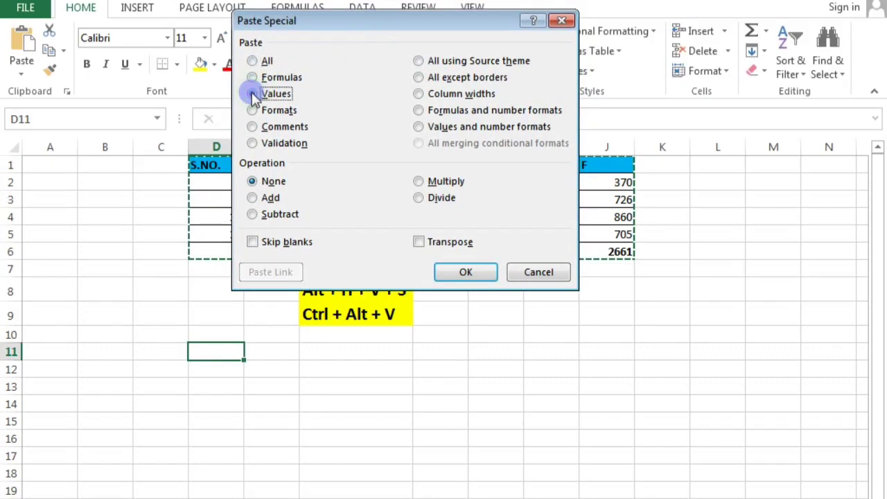
left_click(473, 274)
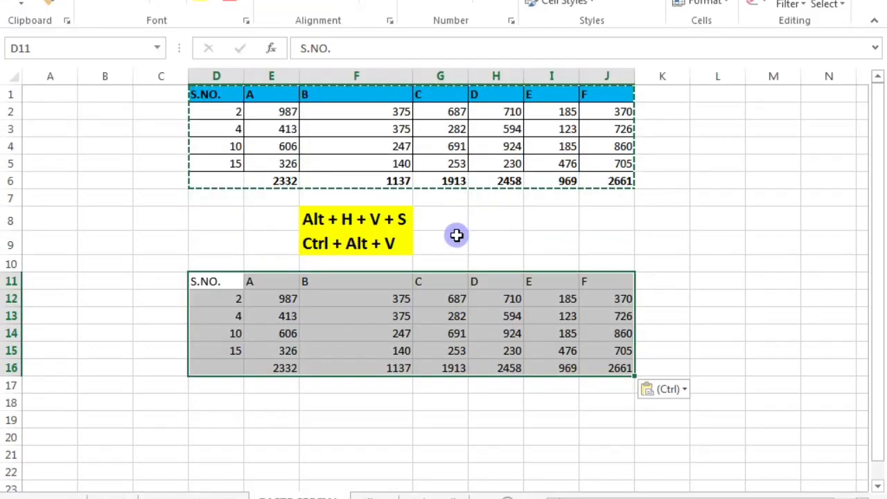
Check that the pasted totals in E16, F16 and G16 are plain numbers, unlike E6's SUM formula.
left_click(320, 360)
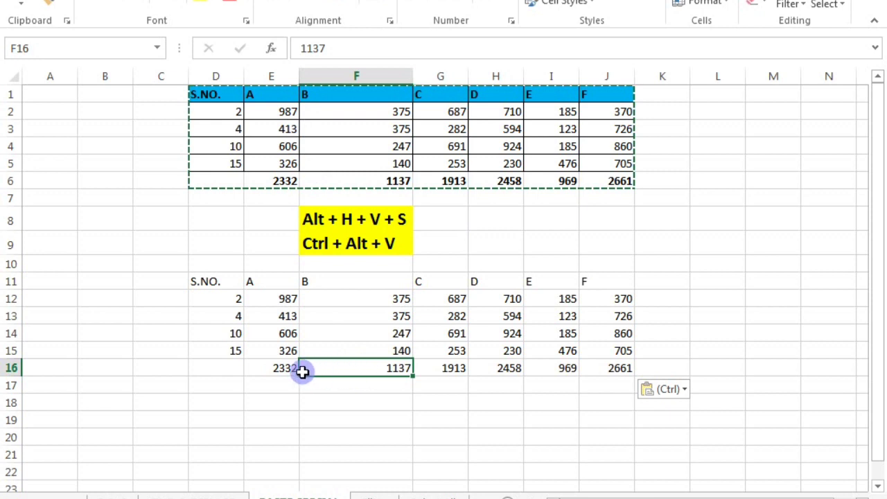
left_click(283, 368)
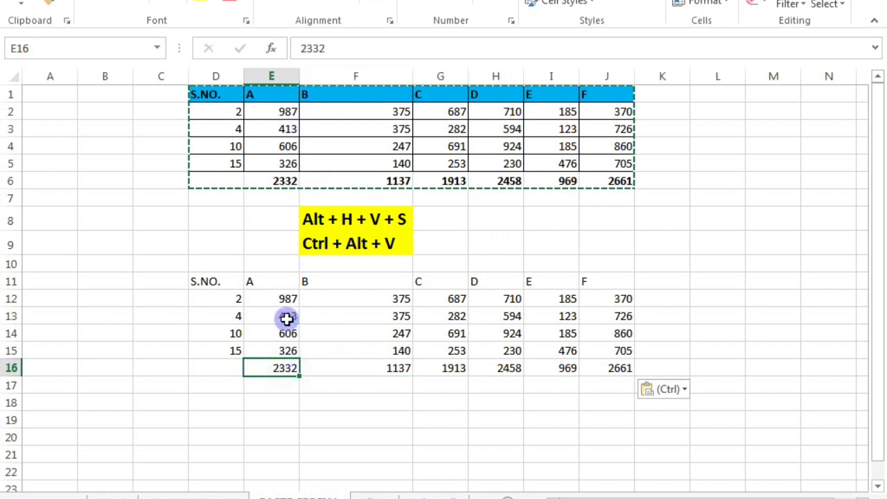
left_click(287, 178)
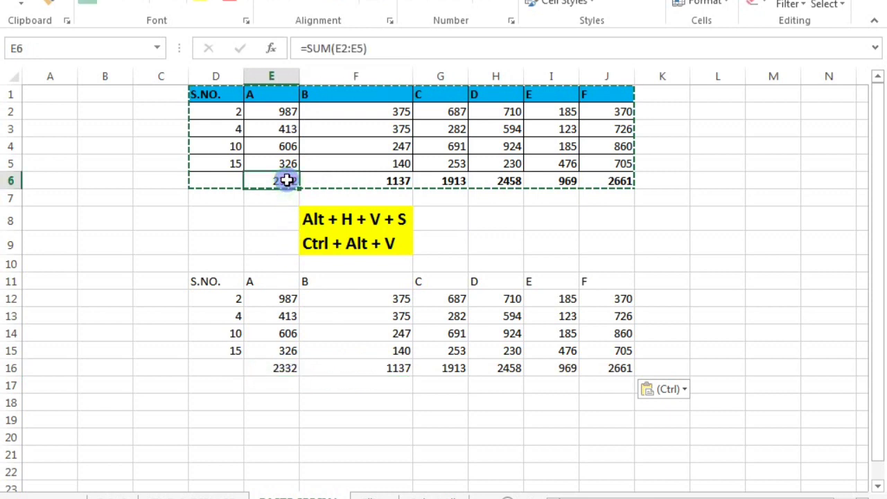
left_click(265, 367)
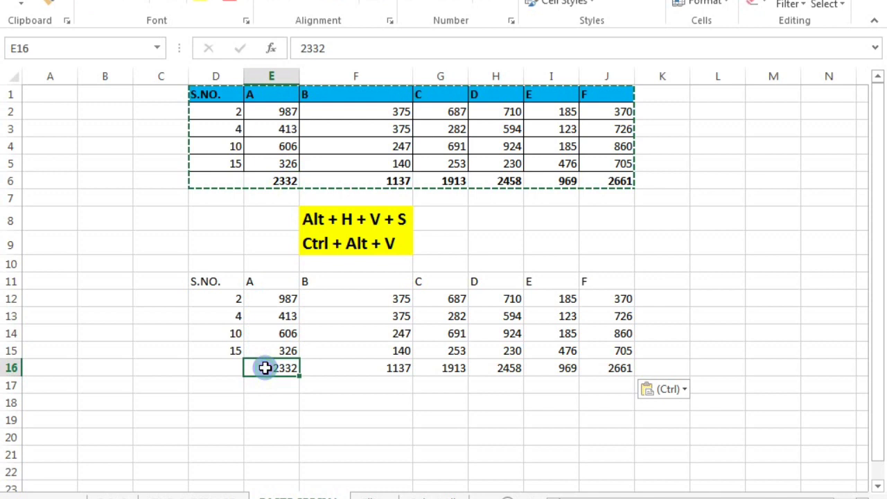
left_click(397, 370)
left_click(446, 371)
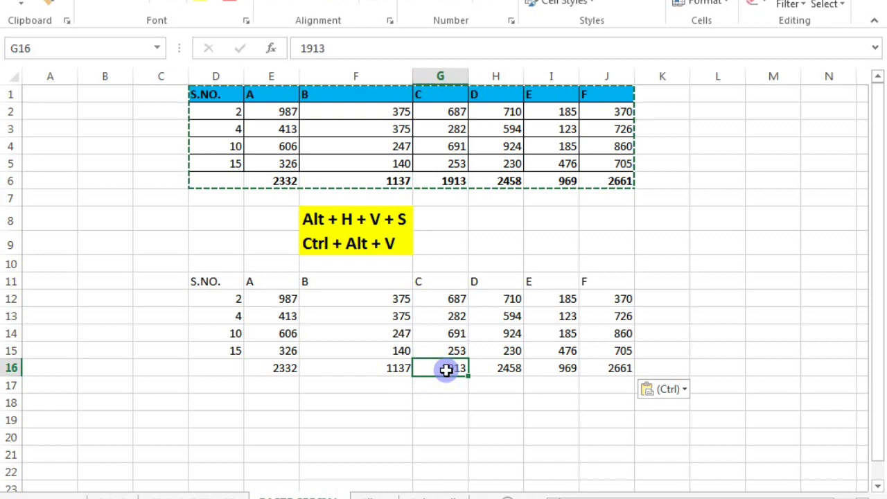
Undo the paste with Ctrl+Z, clearing the values-only copy from D11:J16.
key("Up")
key("Up")
key("Up")
key("Right")
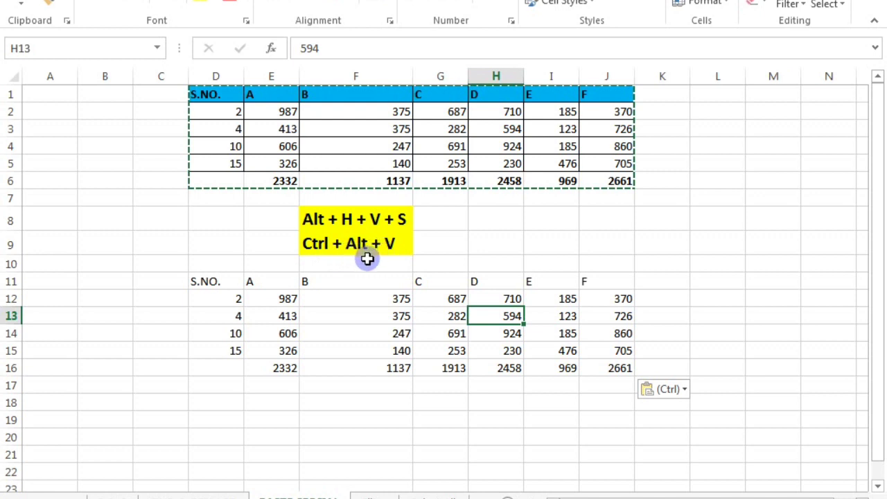
key("ctrl+z")
Copy the S.NO. table D1:J6 again and pick D12 as the paste destination.
left_click(358, 279)
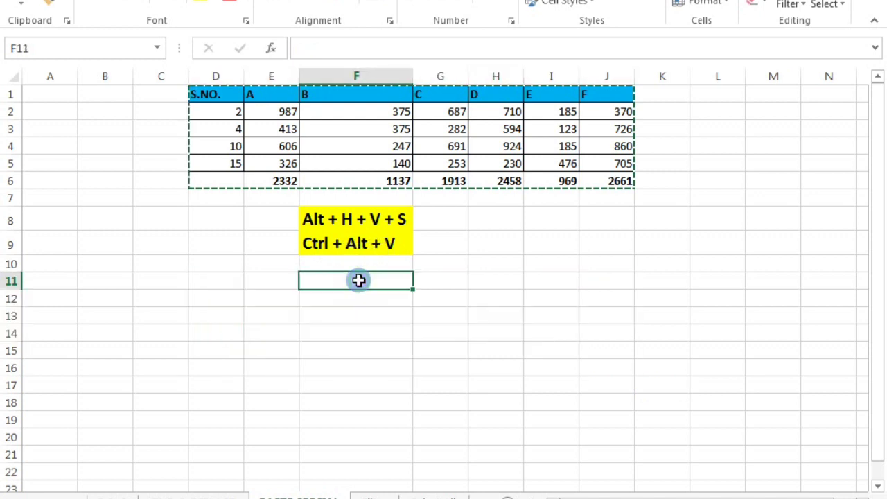
left_click(211, 92)
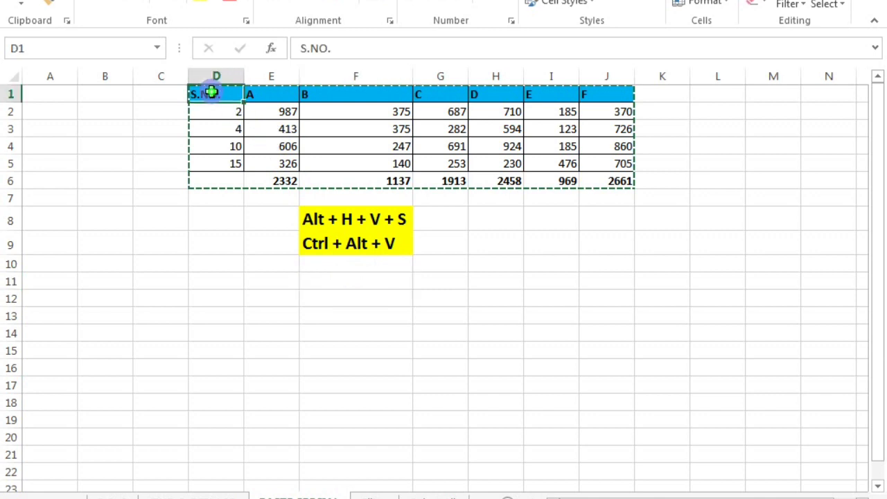
key("shift+Down")
key("shift+Down")
key("shift+Down")
key("shift+Down")
key("shift+Down")
key("shift+Right")
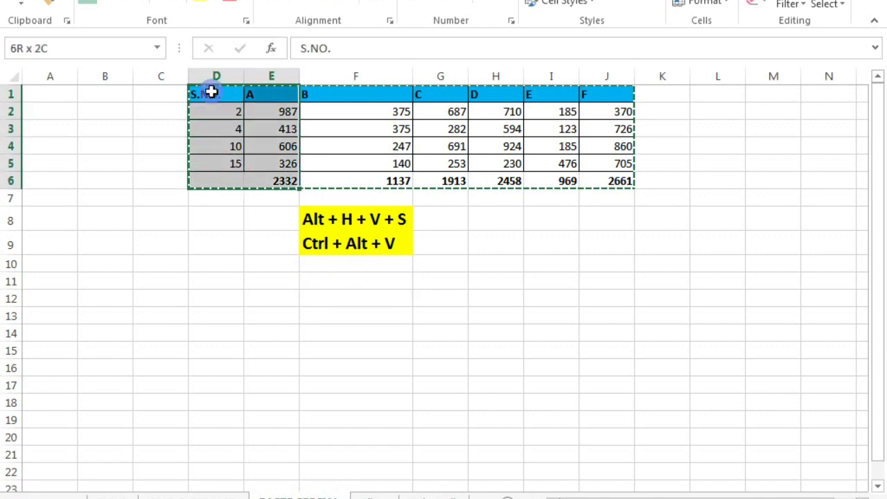
key("shift+Right")
key("shift+Right")
key("shift+Right")
key("shift+Right")
key("ctrl+v")
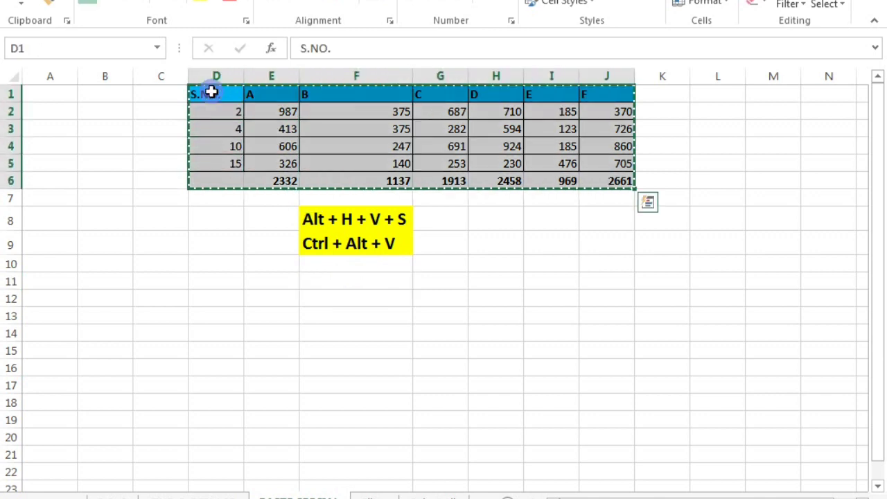
left_click(222, 291)
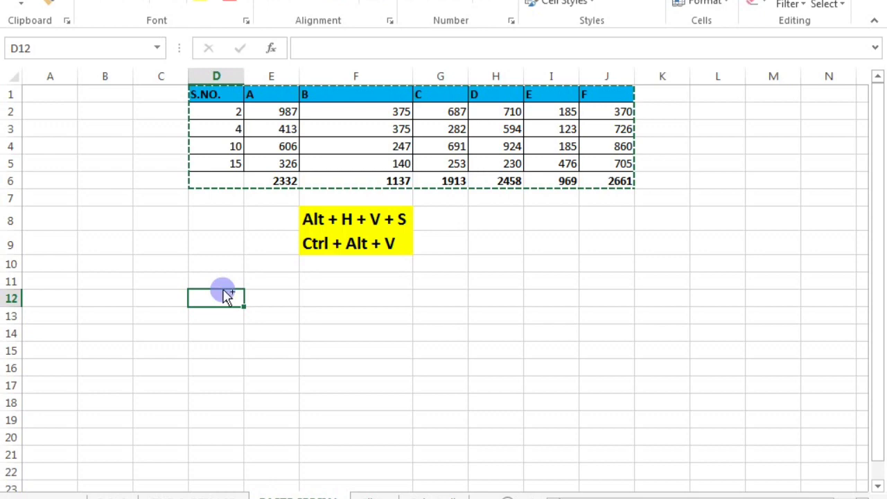
Paste the table as values only into D12:J17, then go to the Item, Godown and Sale sheet.
key("ctrl+alt+v")
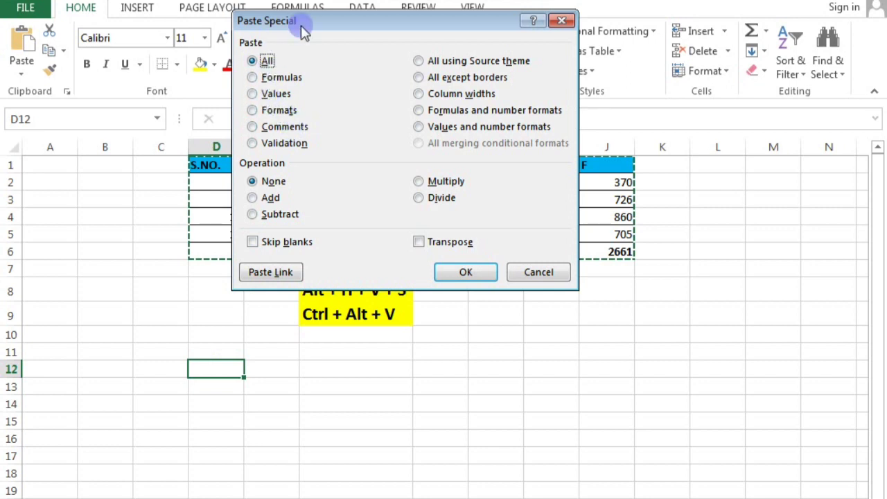
left_click(253, 94)
left_click(471, 270)
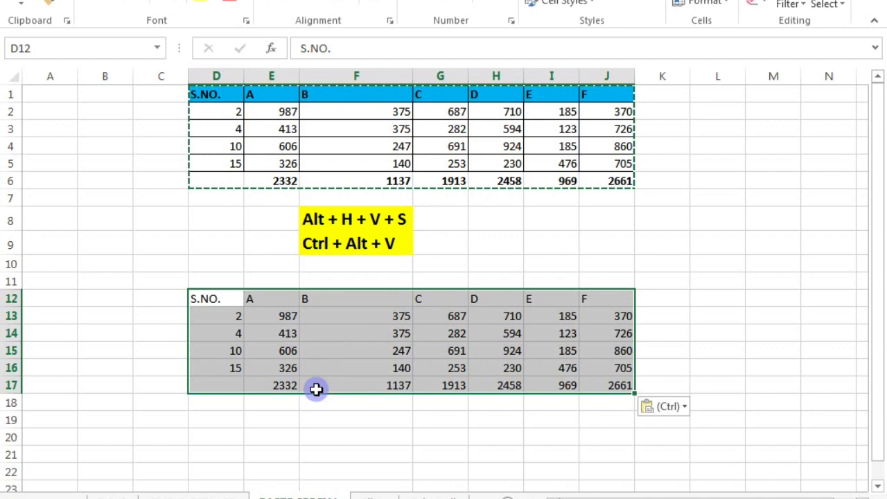
left_click(360, 495)
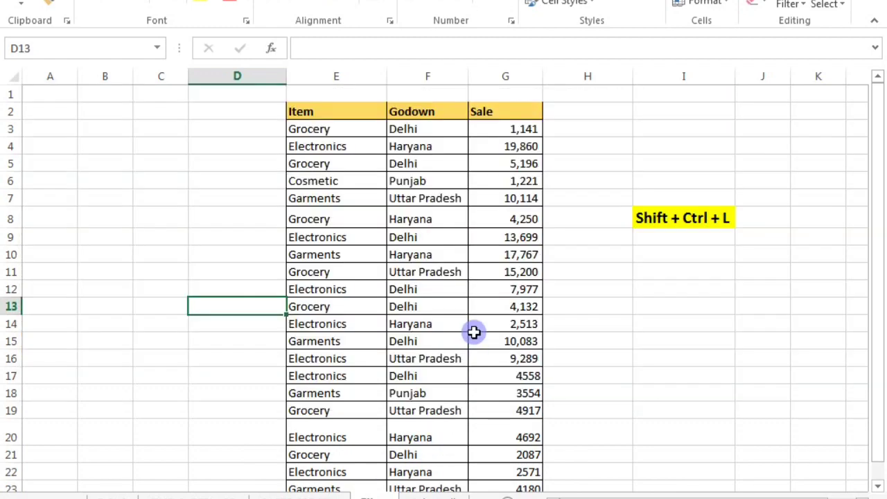
Add filter arrows to the headers from E2 and open the Item and Godown filters.
left_click(329, 114)
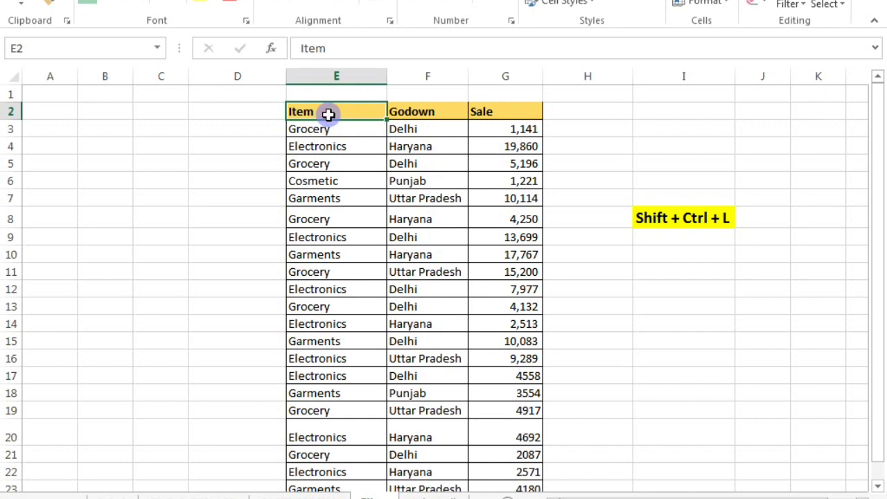
key("ctrl+shift+l")
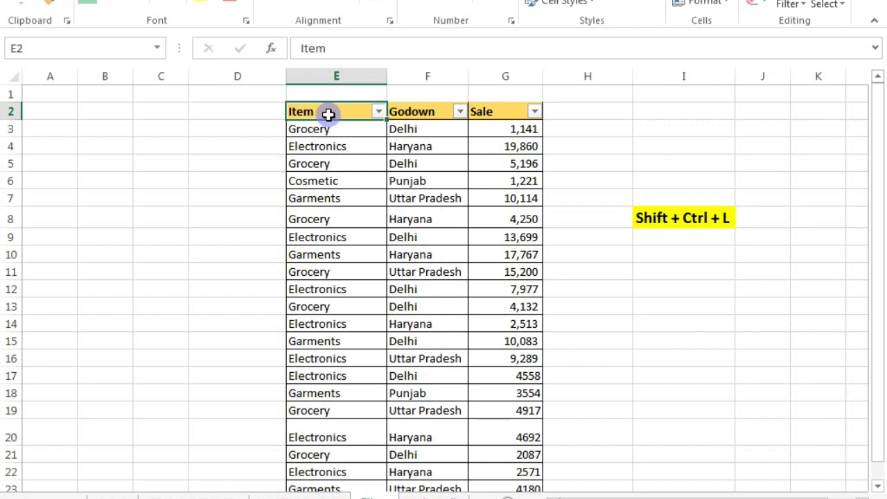
left_click(378, 112)
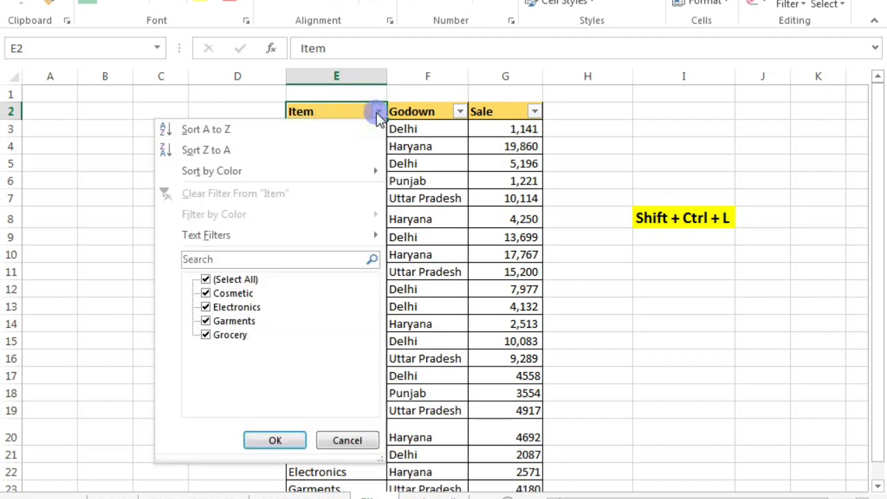
left_click(379, 113)
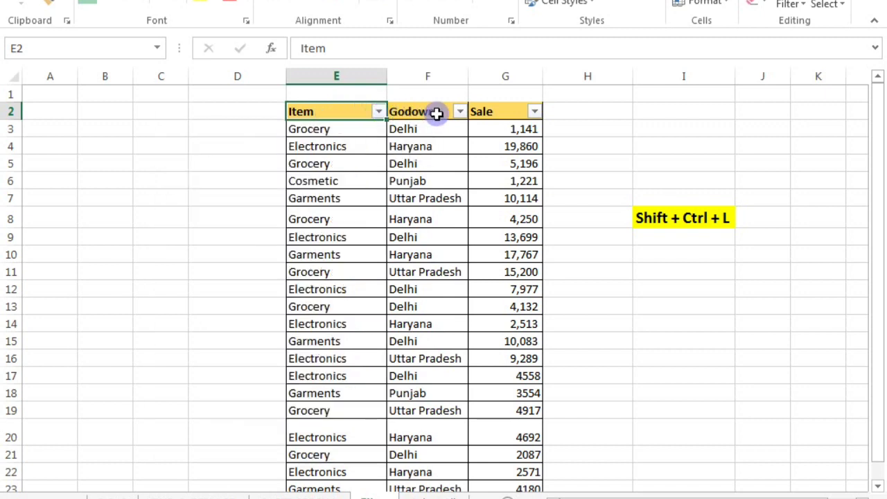
left_click(459, 113)
key("Escape")
Remove the header filters again, then go to the Name and marks sheet.
key("shift+Right")
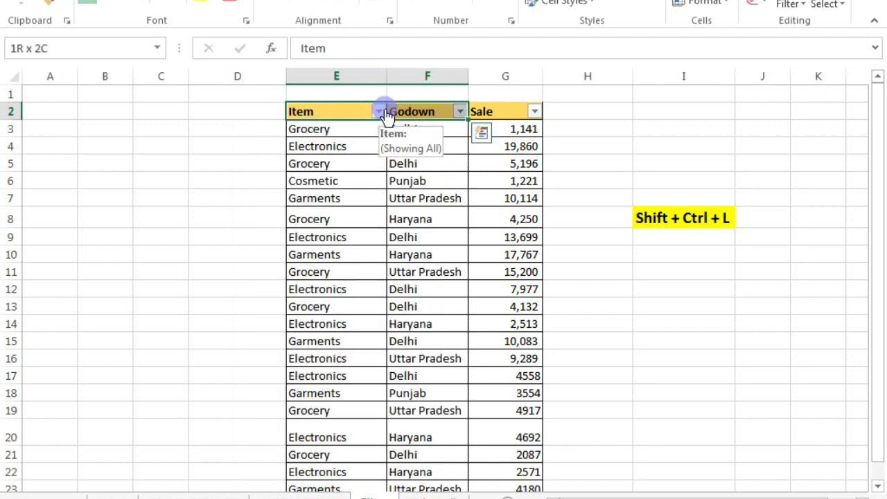
key("shift+Right")
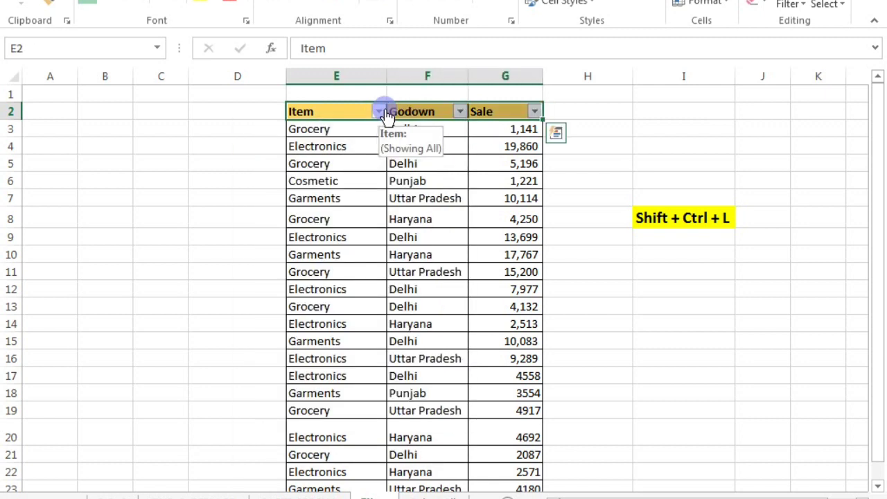
key("ctrl+shift+l")
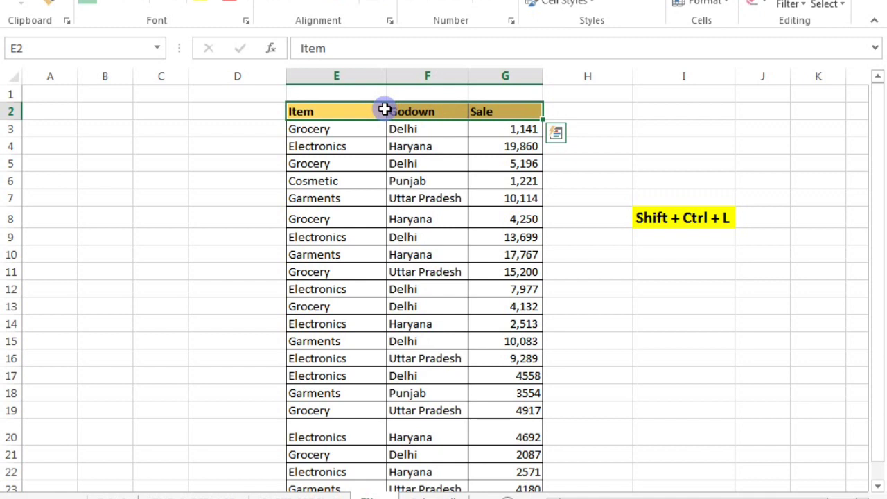
left_click(422, 151)
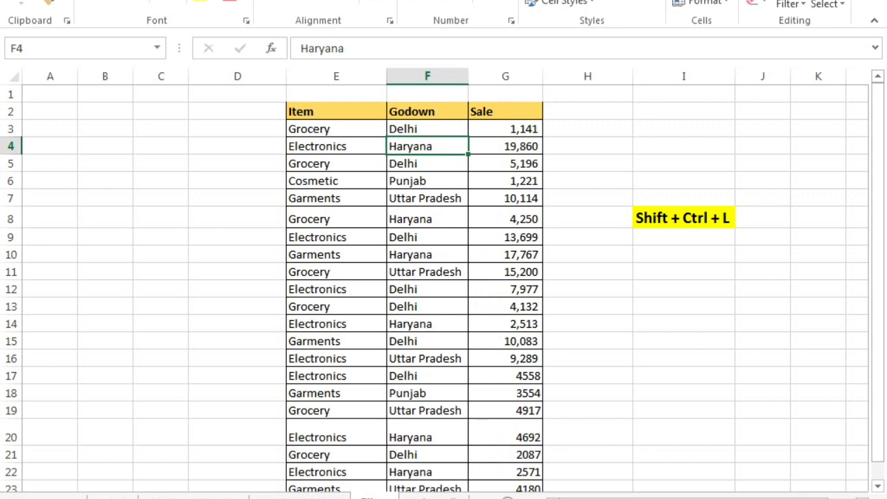
left_click(429, 495)
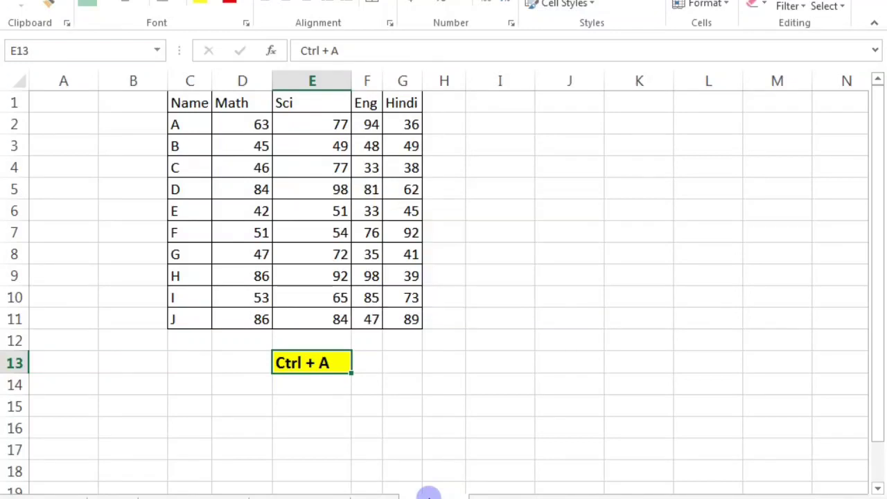
Select the whole marks table from C1 with Ctrl+A, then go to the Numbers and Lenth sheet.
left_click(183, 106)
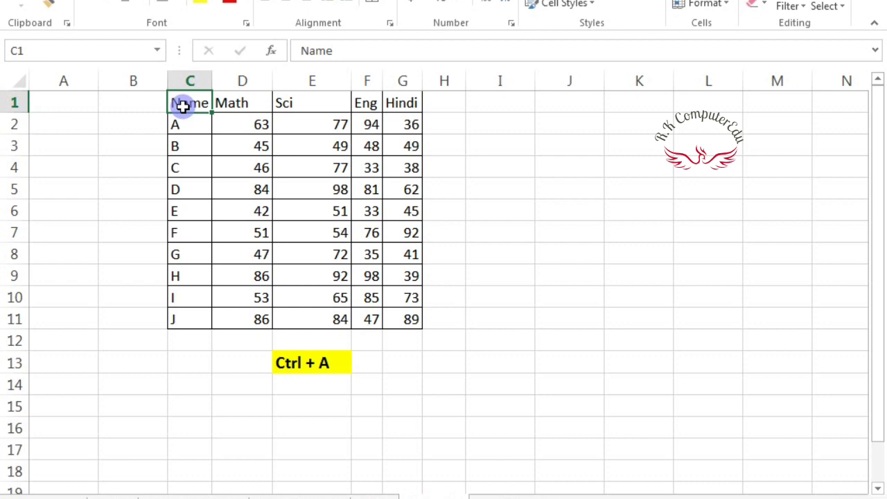
key("ctrl+a")
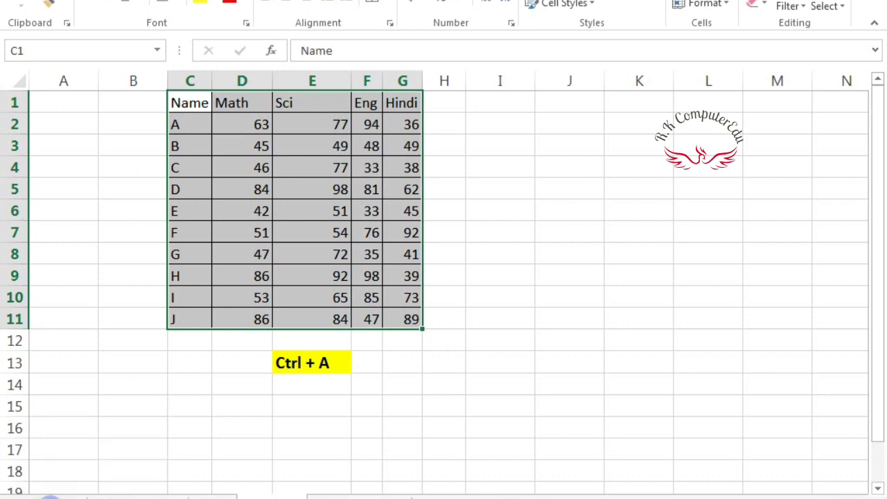
left_click(194, 496)
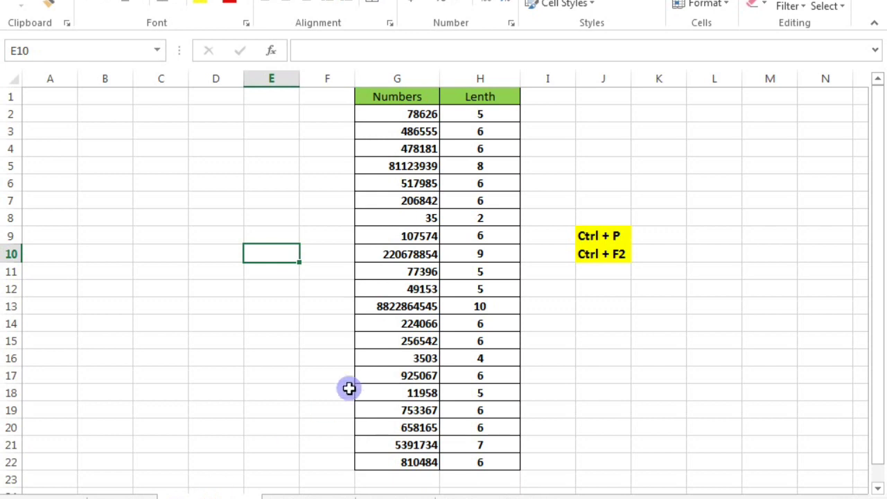
Select the Numbers header G1 and view the print preview with Ctrl+P.
left_click(397, 127)
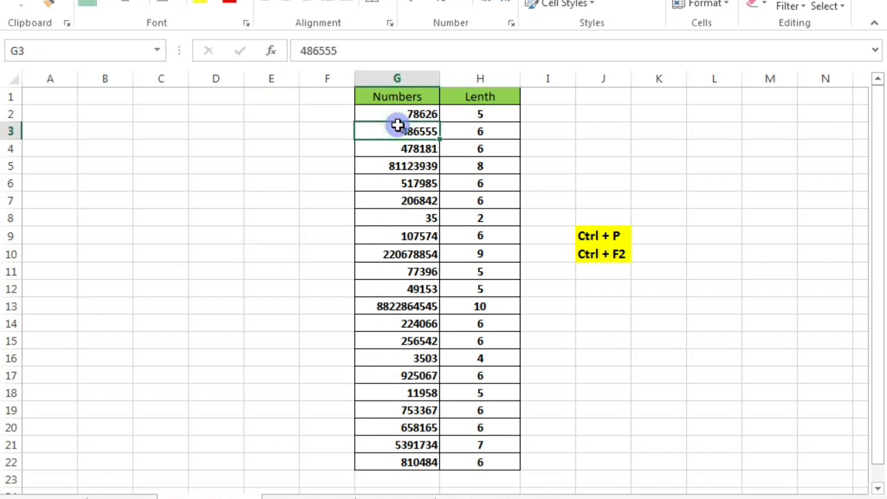
left_click(404, 97)
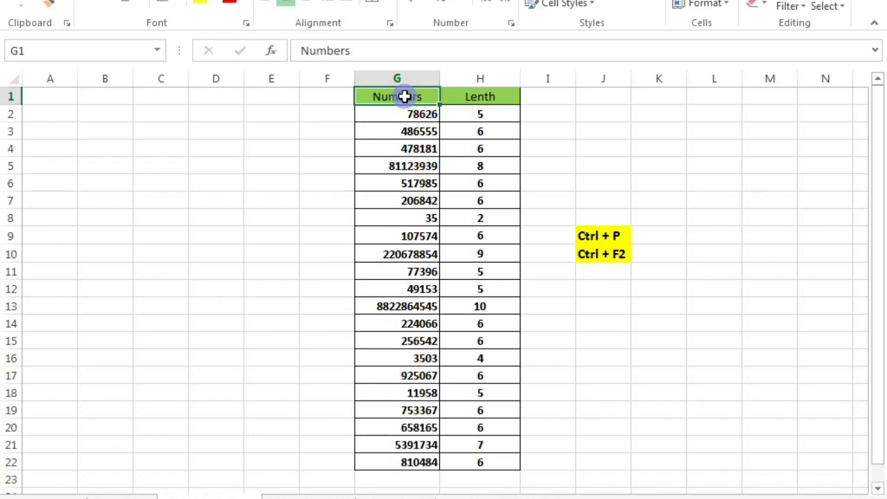
key("ctrl+p")
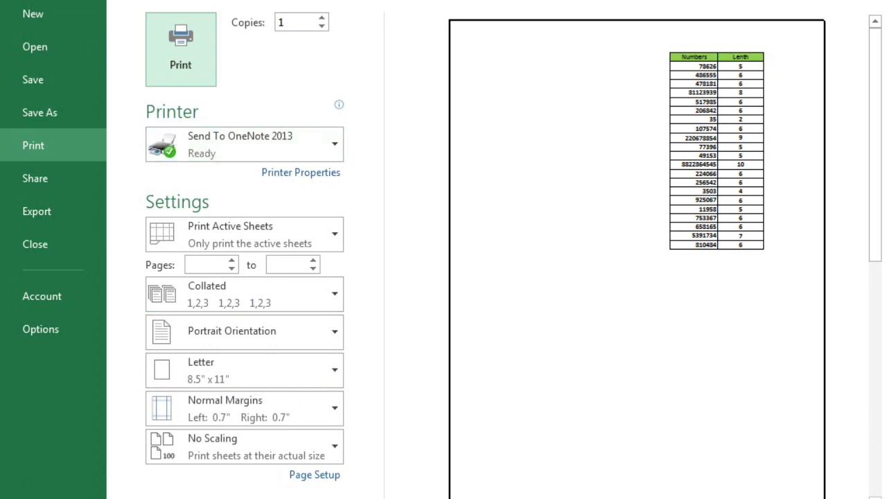
key("Escape")
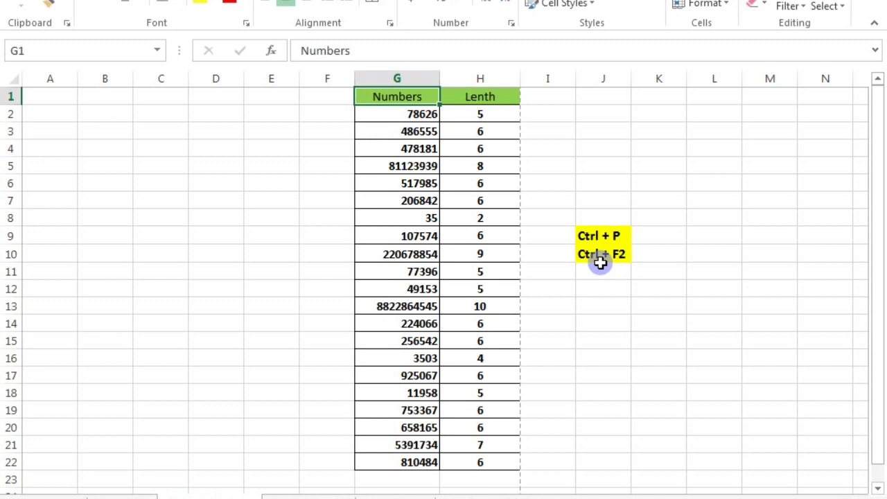
Preview printing again, return to the sheet at G8, and go to the S.NO. sheet.
key("ctrl+p")
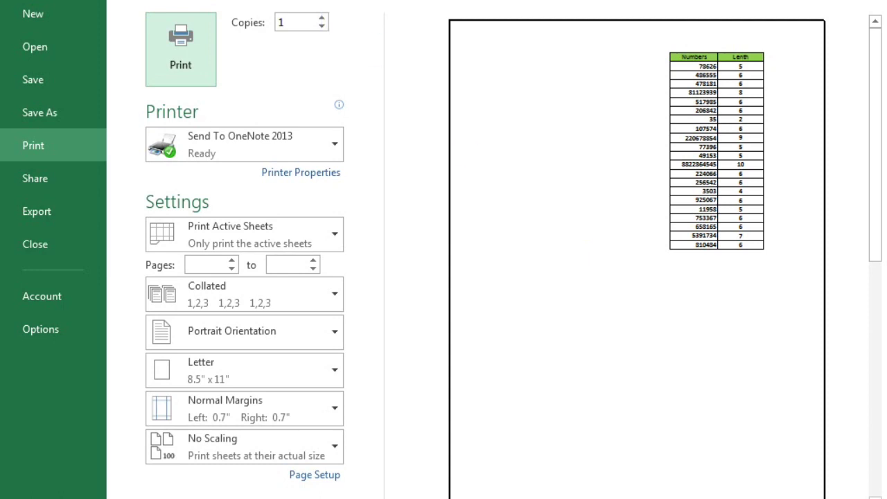
key("Escape")
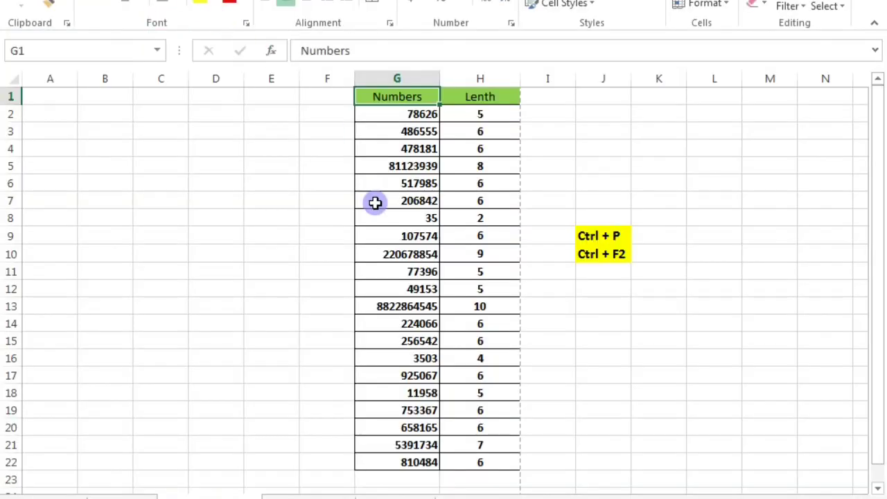
left_click(424, 212)
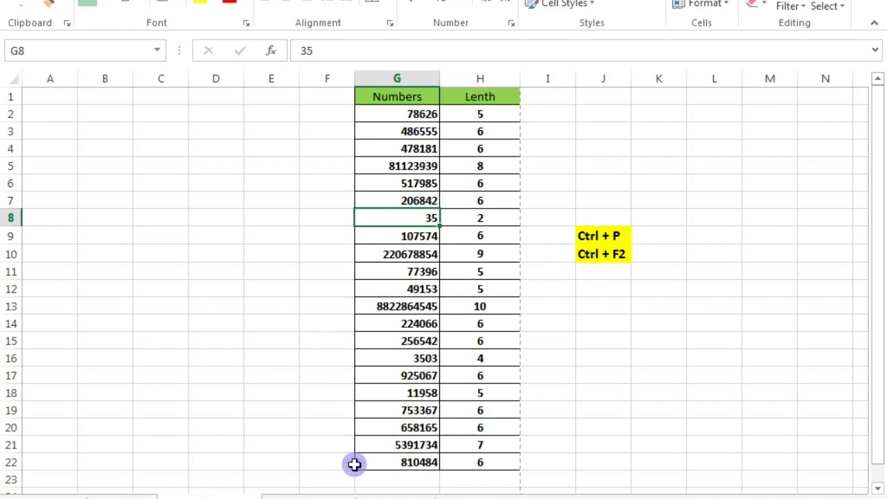
left_click(288, 496)
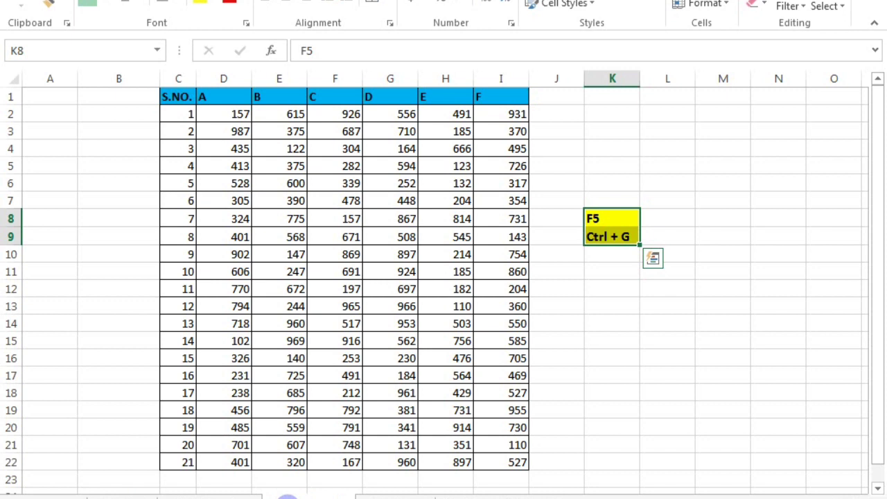
From E11, open Go To Special via F5 and cancel without choosing an option.
left_click(294, 265)
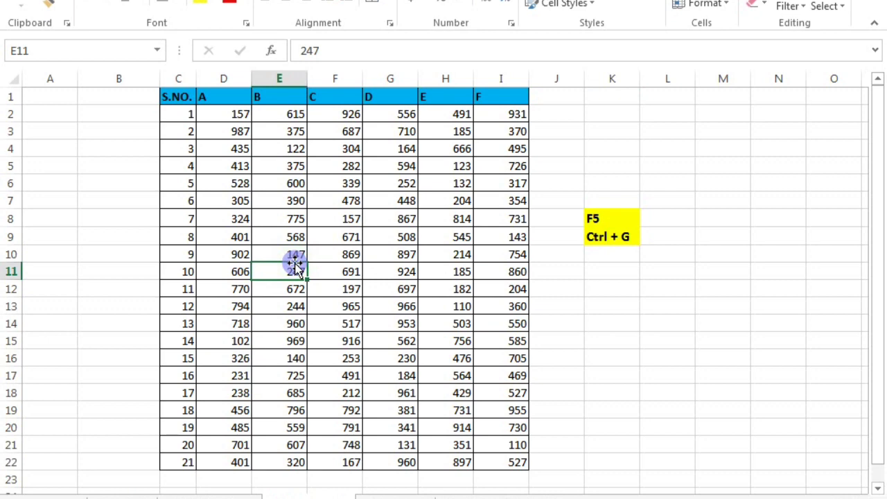
key("F5")
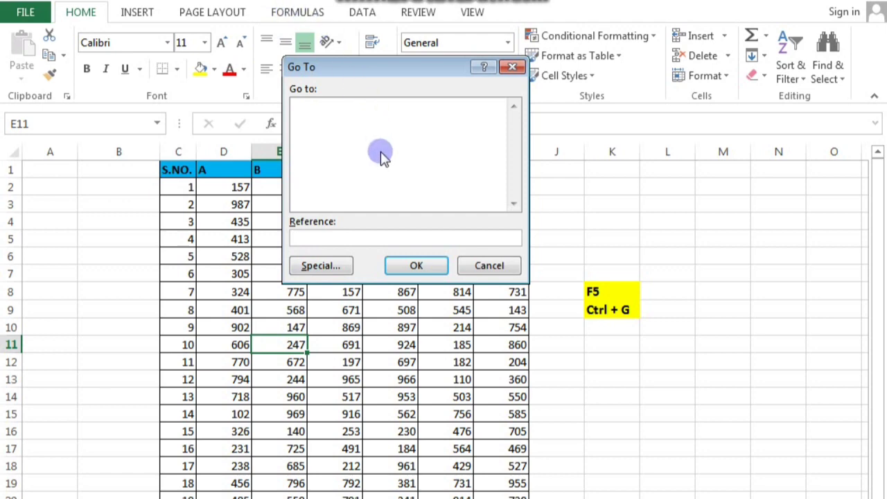
left_click(335, 265)
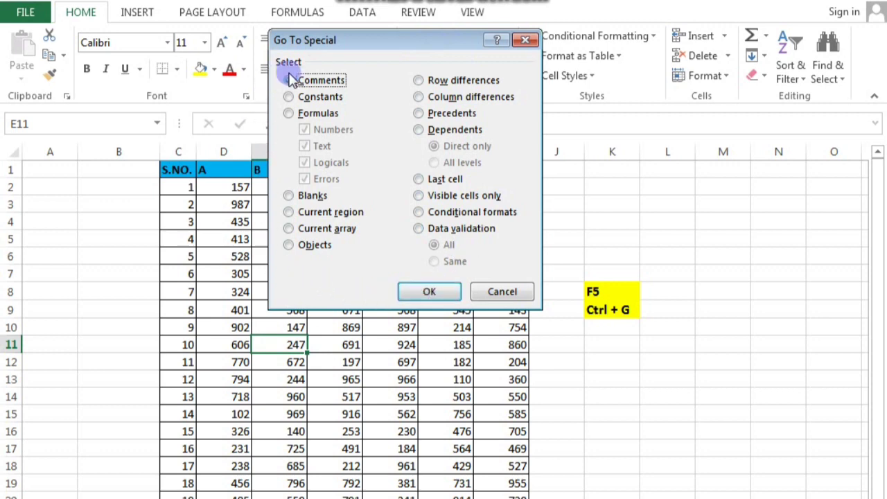
left_click(492, 291)
From H8, open the Go To dialog again and close it without jumping.
left_click(439, 291)
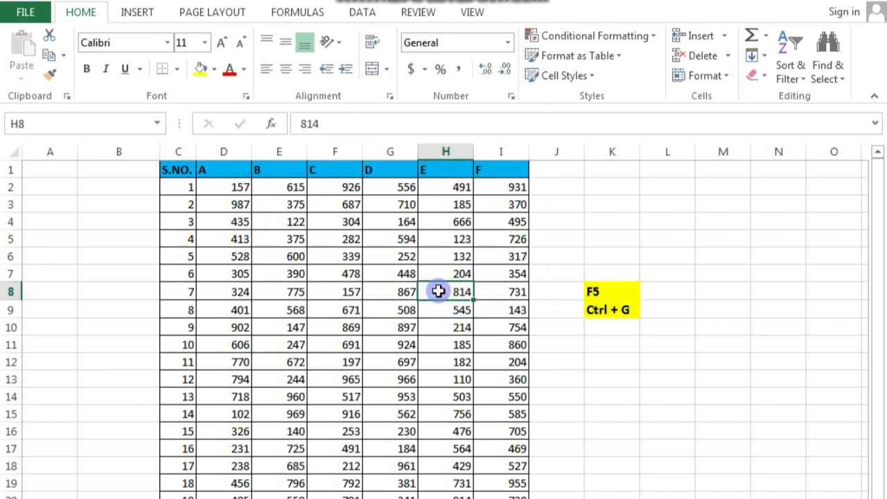
key("F5")
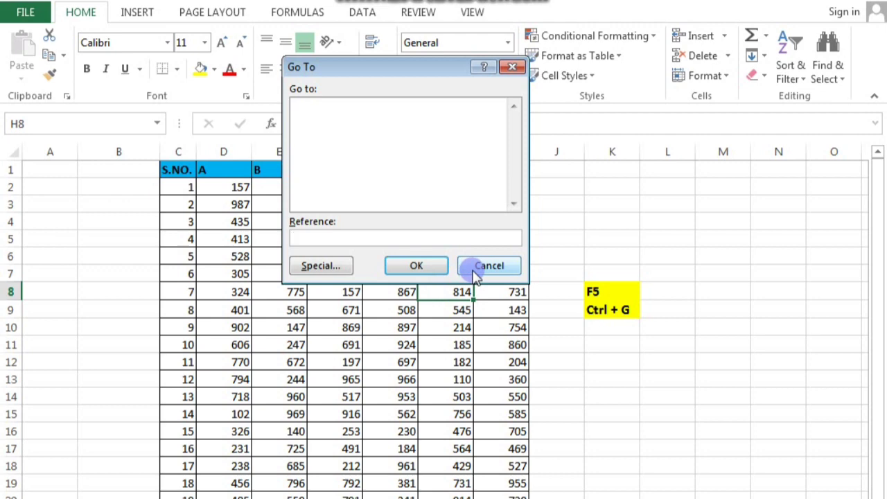
left_click(475, 271)
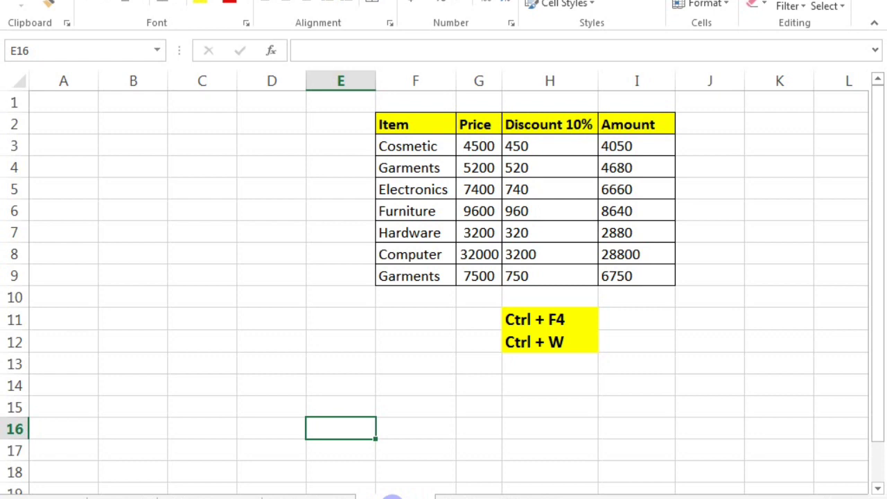
Try closing the workbook with Ctrl+F4 and Ctrl+W, cancelling the save prompt both times.
key("ctrl+F4")
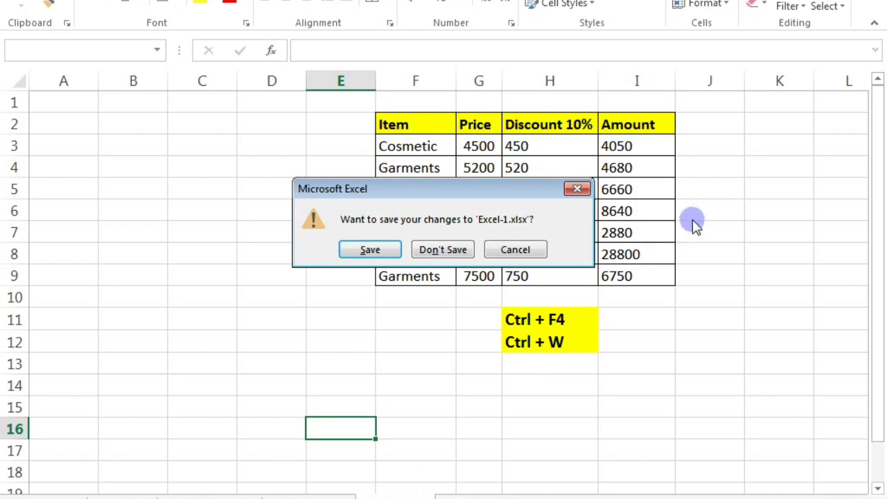
left_click(576, 190)
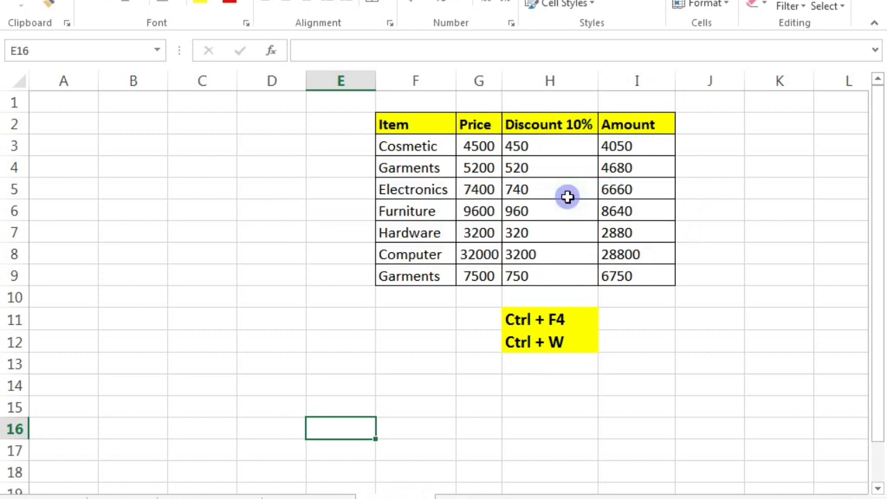
left_click(314, 237)
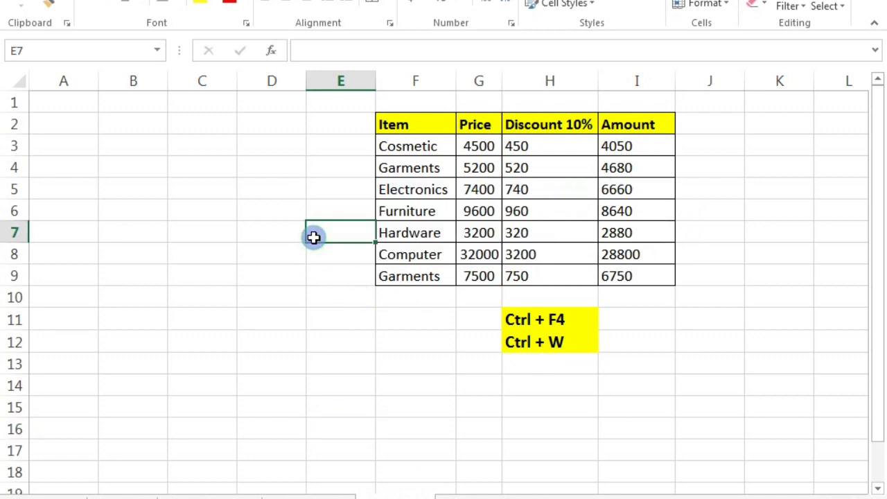
key("ctrl+w")
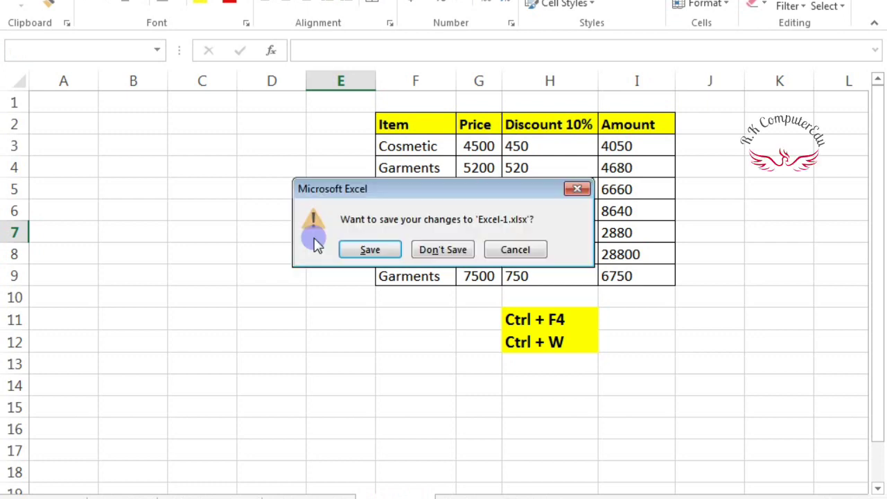
left_click(515, 254)
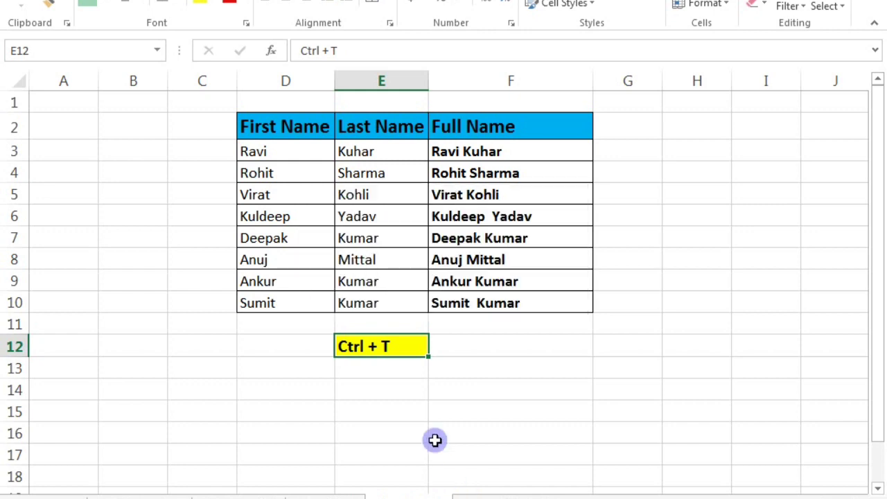
Make a table with headers from $D$2:$F$10 using Ctrl+T, then go to the score sheet.
left_click(298, 129)
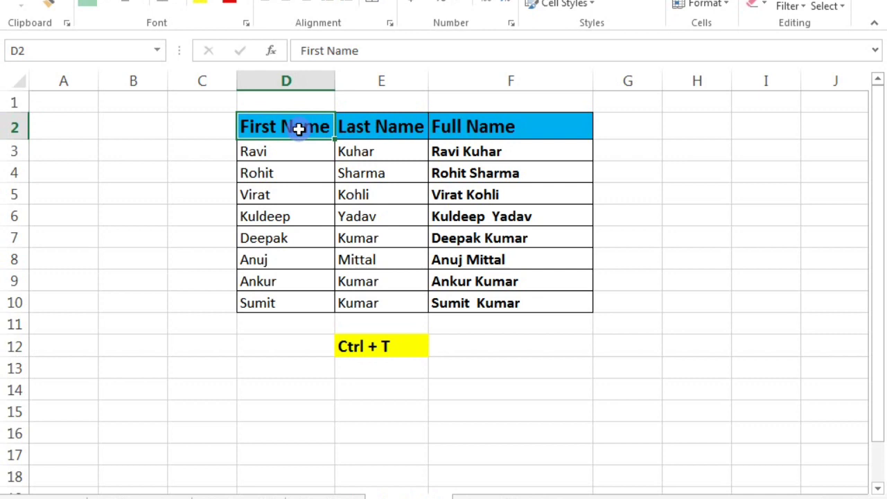
key("ctrl+t")
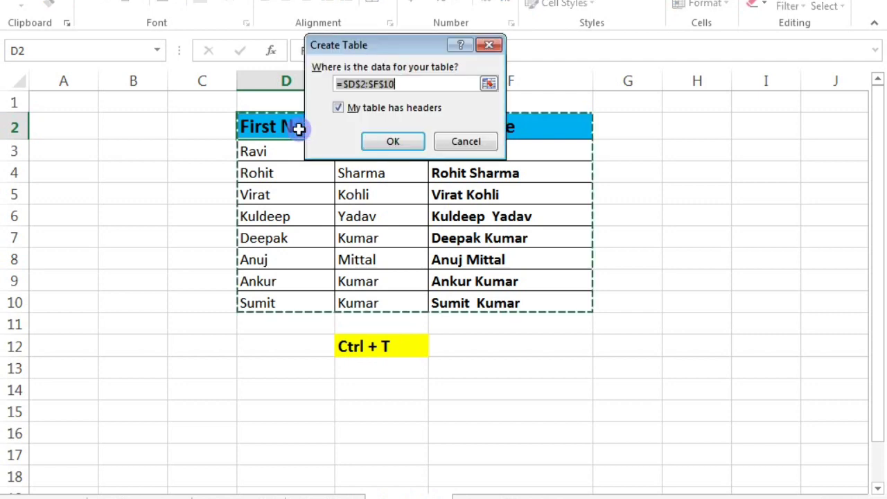
left_click(371, 88)
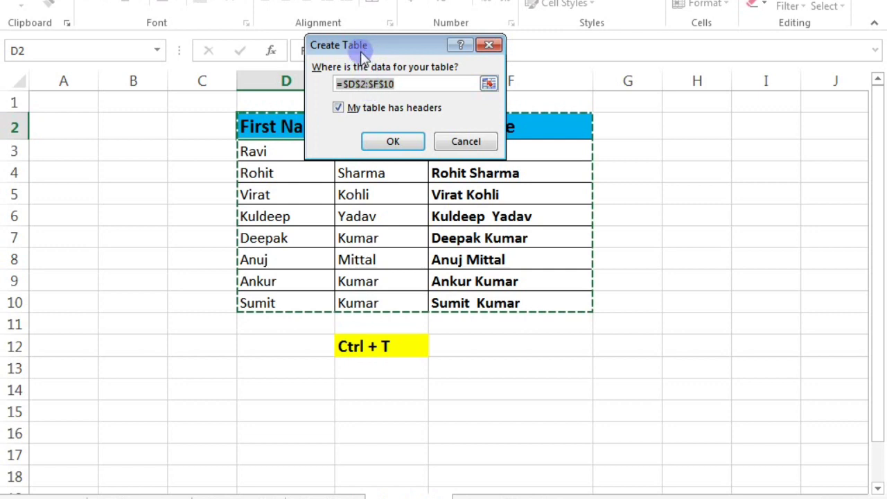
mouse_move(357, 84)
left_mouse_down()
mouse_move(400, 84)
mouse_move(381, 97)
left_mouse_up()
left_click(393, 142)
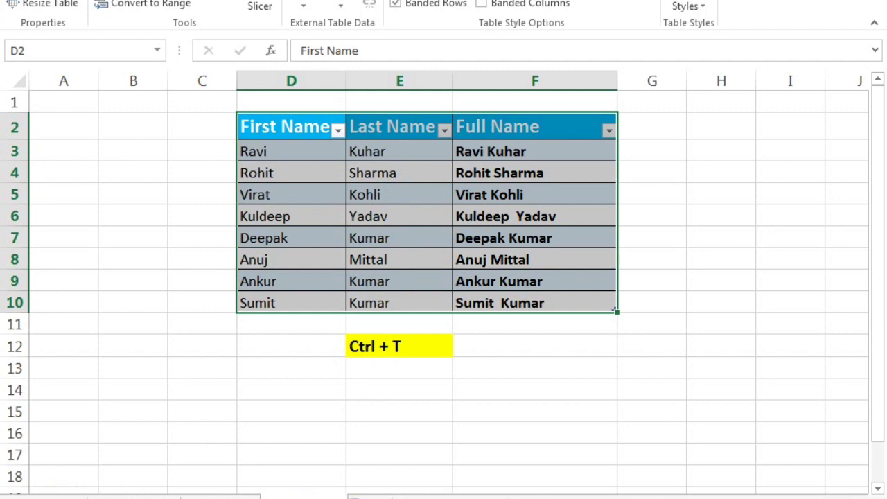
left_click(359, 496)
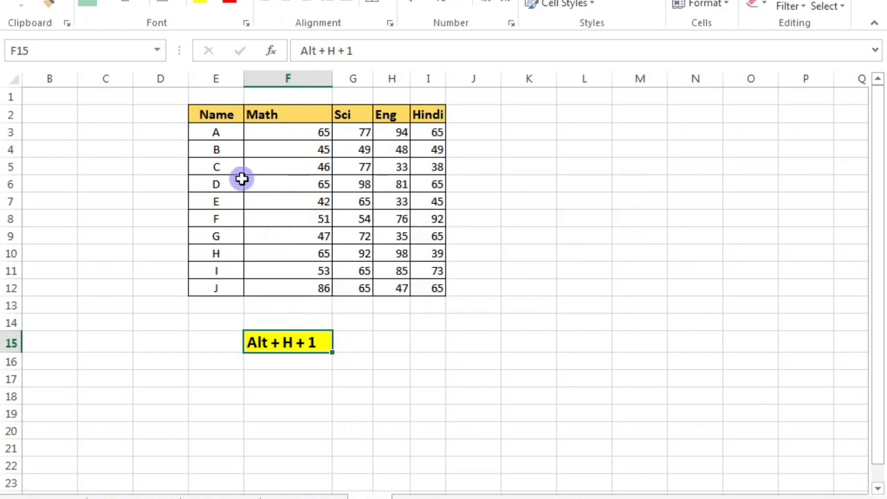
Bold the names A to J in E3:E12 with the Alt, H, 1 key tips, then select F6 and F8.
left_click(224, 132)
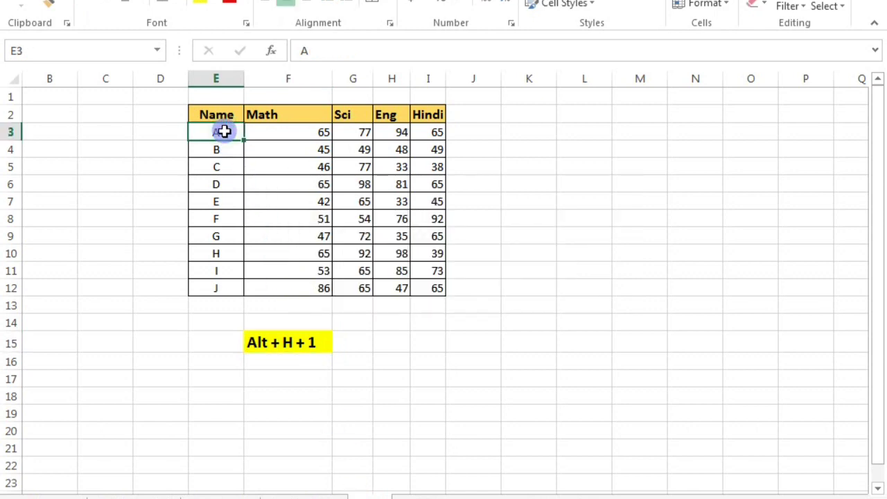
key("shift+Down")
key("shift+Down")
key("shift+Down")
key("shift+Down")
key("shift+Down")
key("shift+Down")
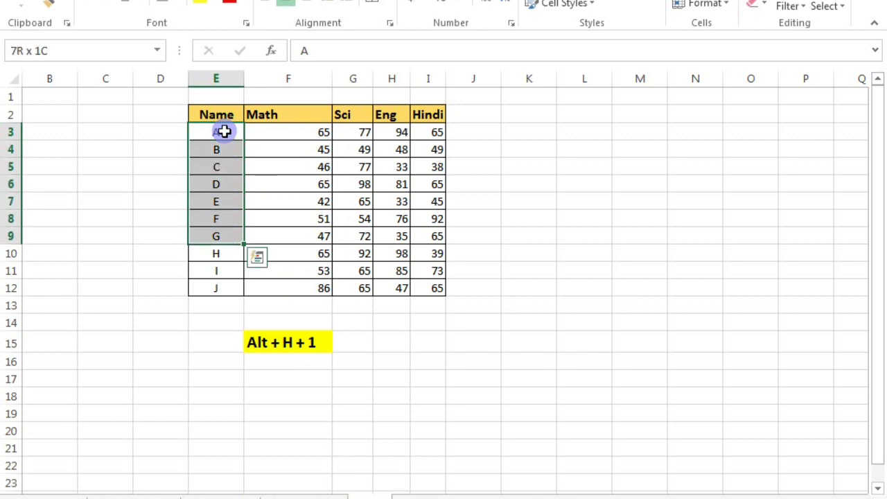
key("shift+Down")
key("shift+Down")
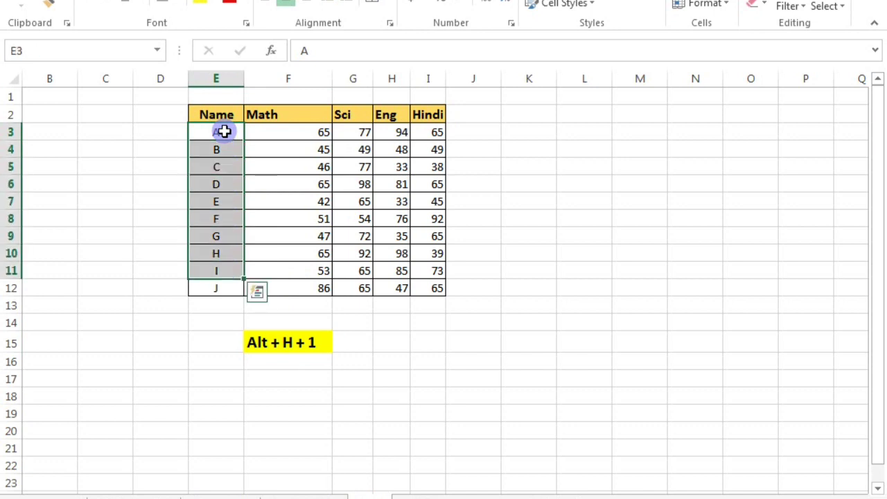
key("shift+Down")
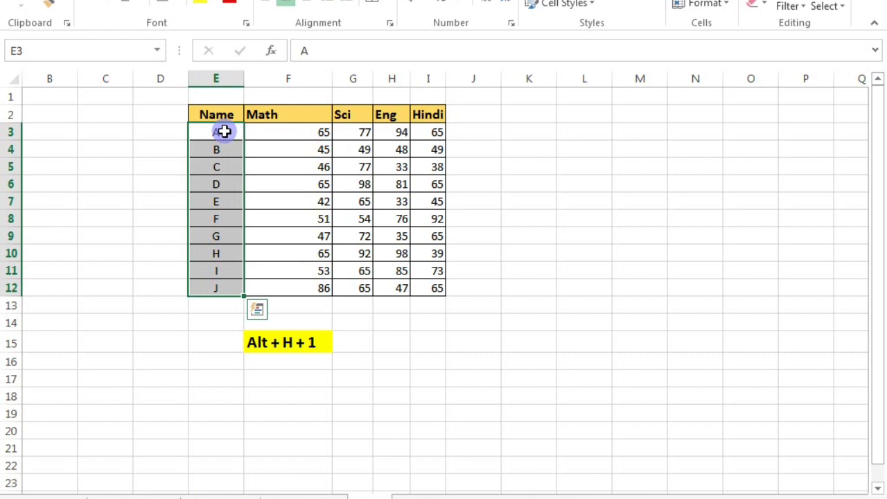
key("alt")
key("h")
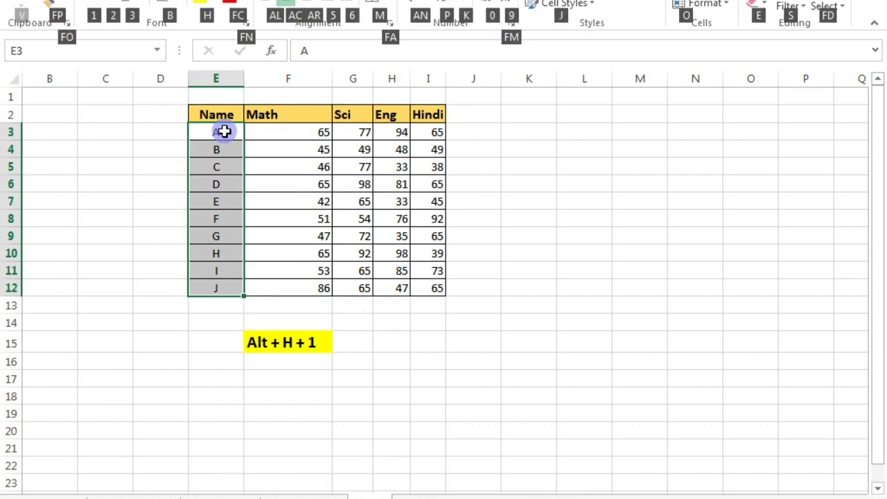
key("1")
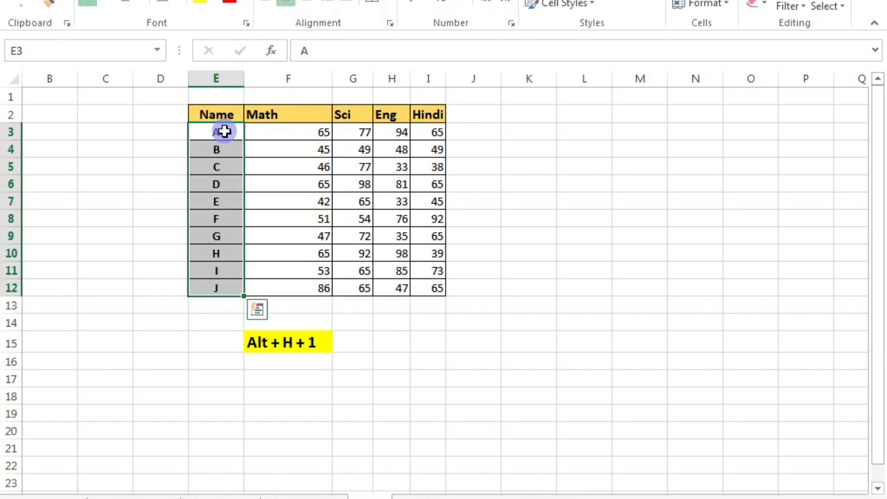
left_click(251, 179)
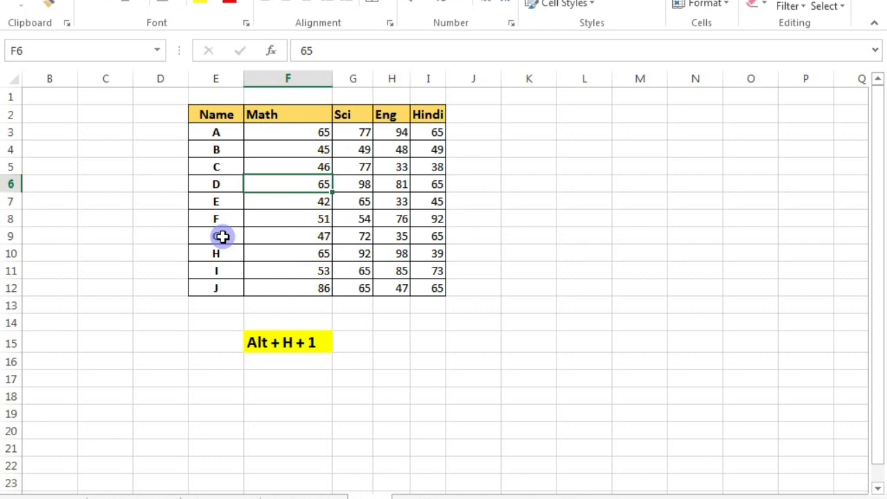
left_click(284, 219)
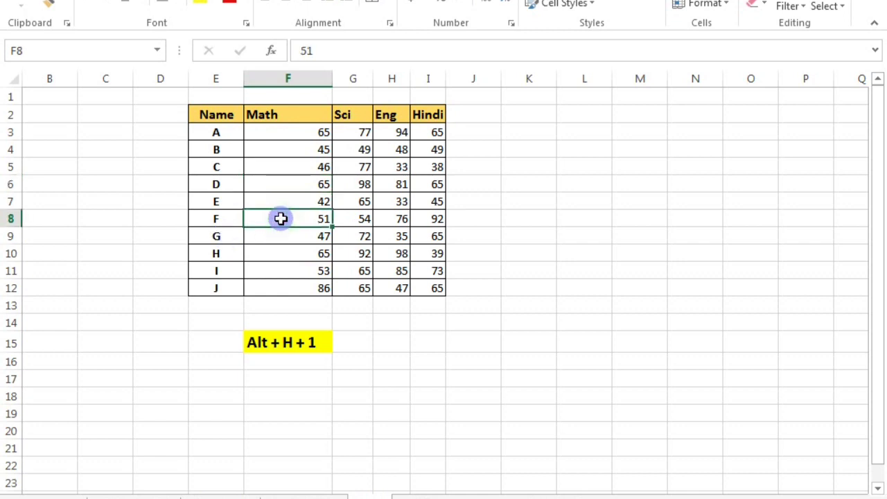